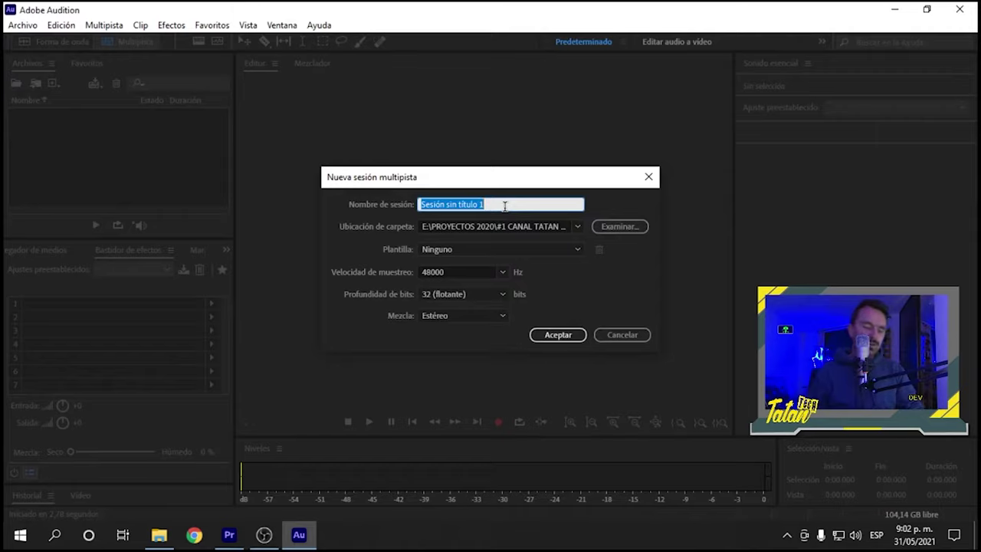
- Create a new multitrack session named "ejemplo" at 48000 Hz, 32-bit float, with a stereo (Estéreo) mix
{"action": "type", "text": "ejemplo"}
{"action": "left_click", "coordinate": [605, 281]}
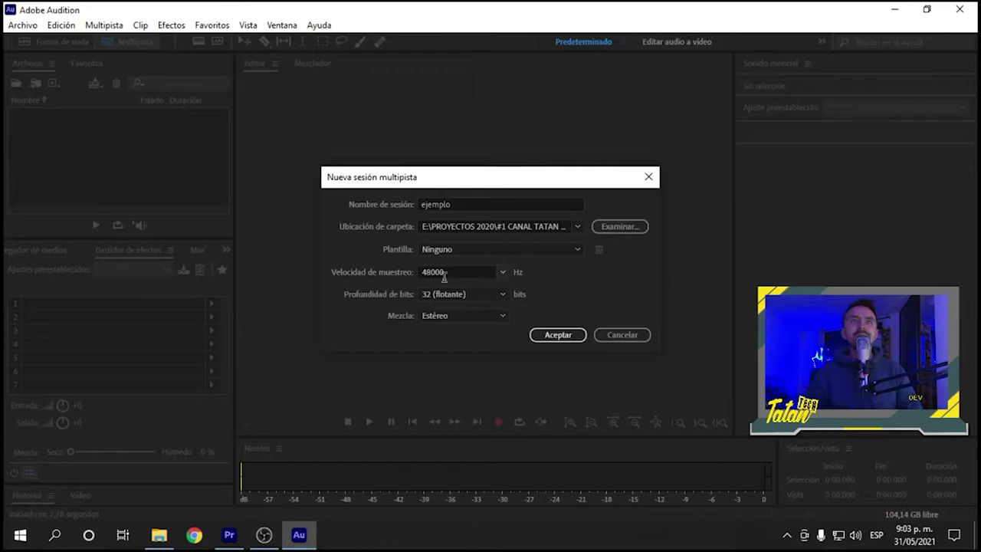
{"action": "left_click", "coordinate": [503, 278]}
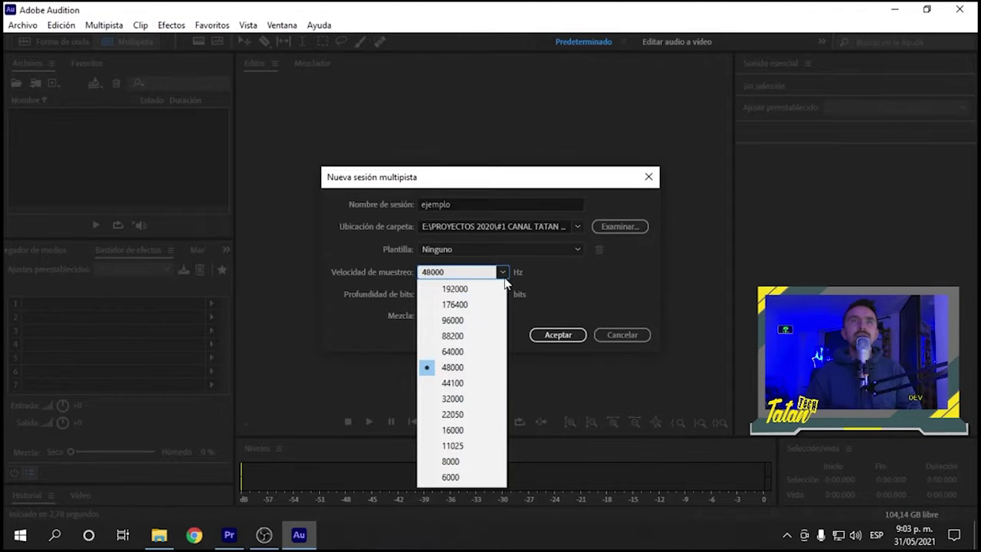
{"action": "left_click", "coordinate": [505, 280]}
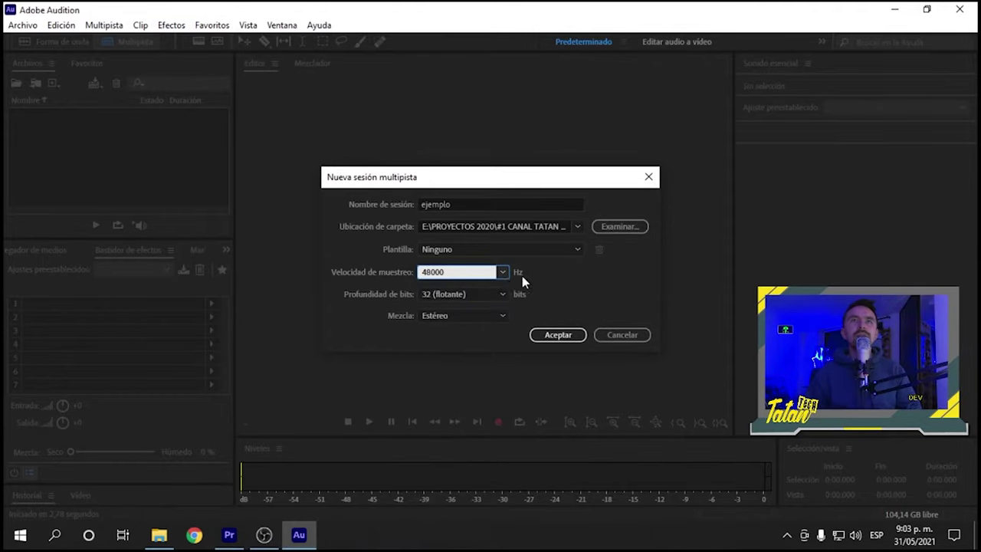
{"action": "left_click", "coordinate": [502, 316]}
{"action": "left_click", "coordinate": [471, 354]}
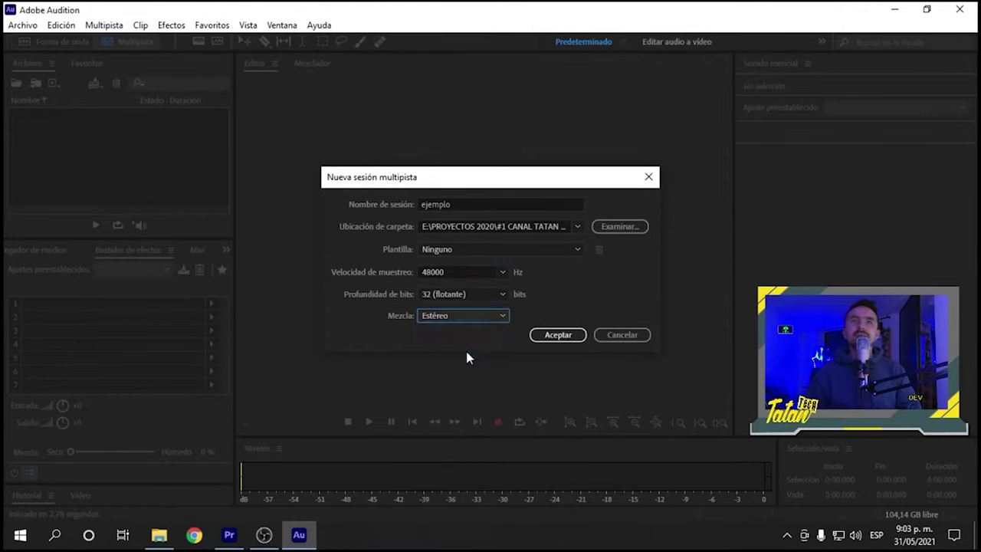
{"action": "left_click", "coordinate": [558, 336]}
{"action": "key", "text": "Return"}
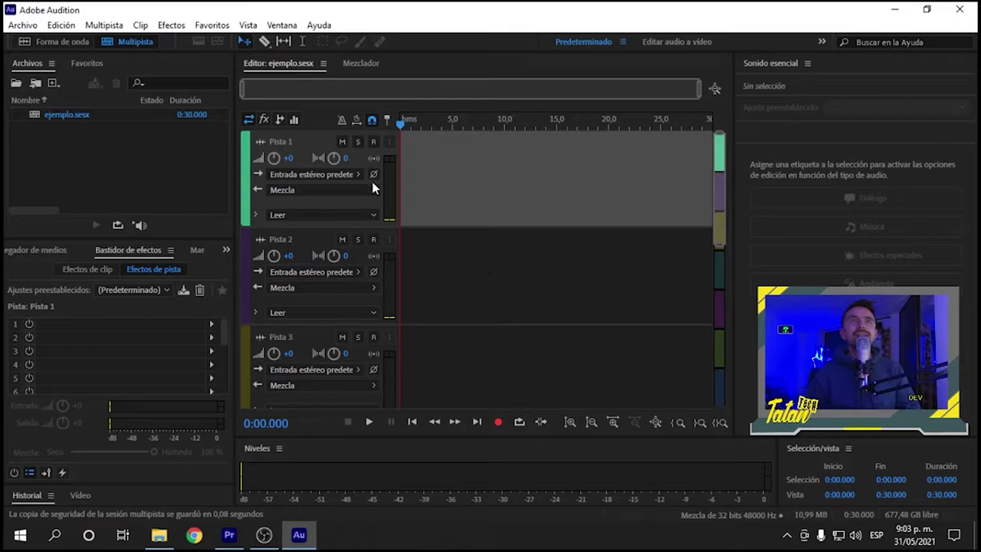
- Arm Pista 1 for recording and record a voice take of about 16.5 seconds from the start
{"action": "left_click", "coordinate": [299, 142]}
{"action": "left_click", "coordinate": [295, 249]}
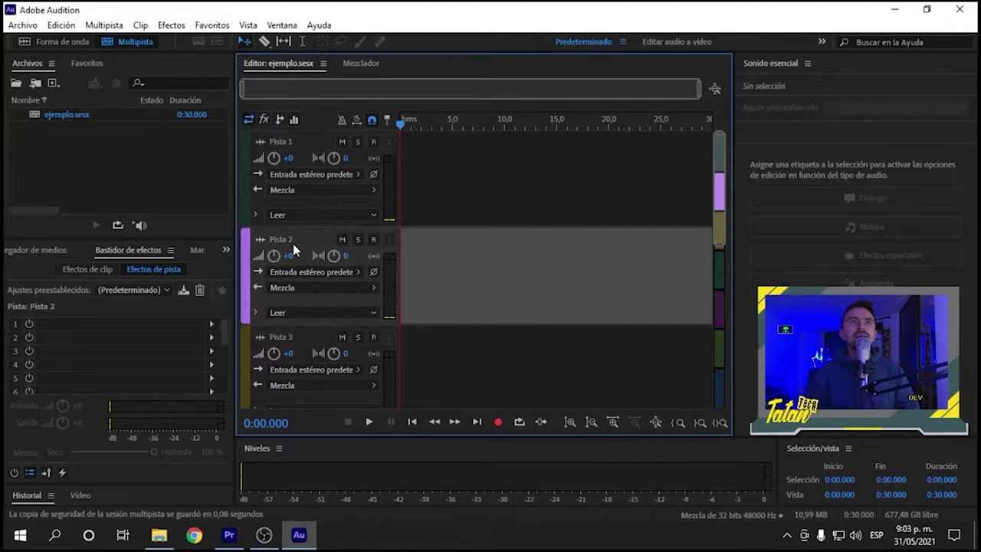
{"action": "left_click", "coordinate": [373, 143]}
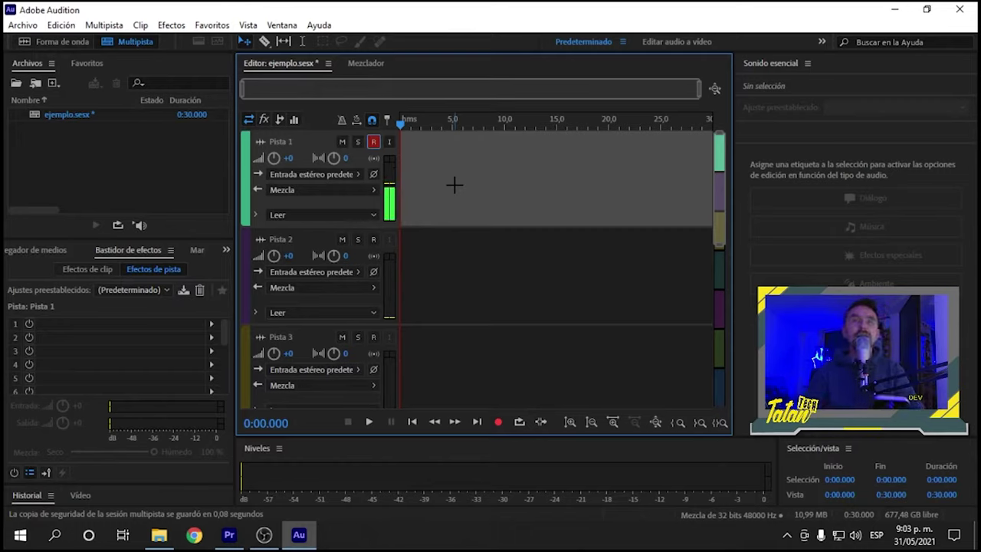
{"action": "left_click", "coordinate": [499, 423]}
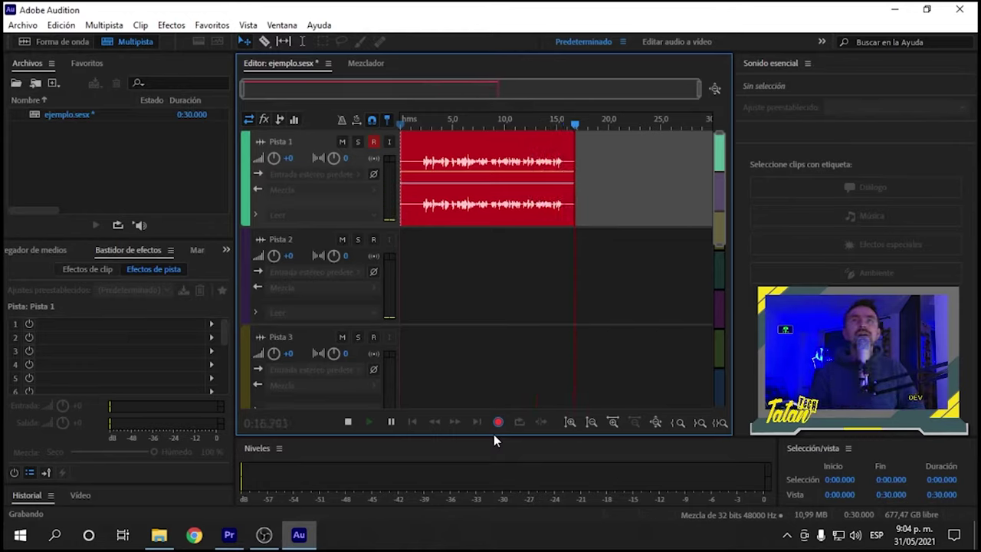
{"action": "key", "text": "space"}
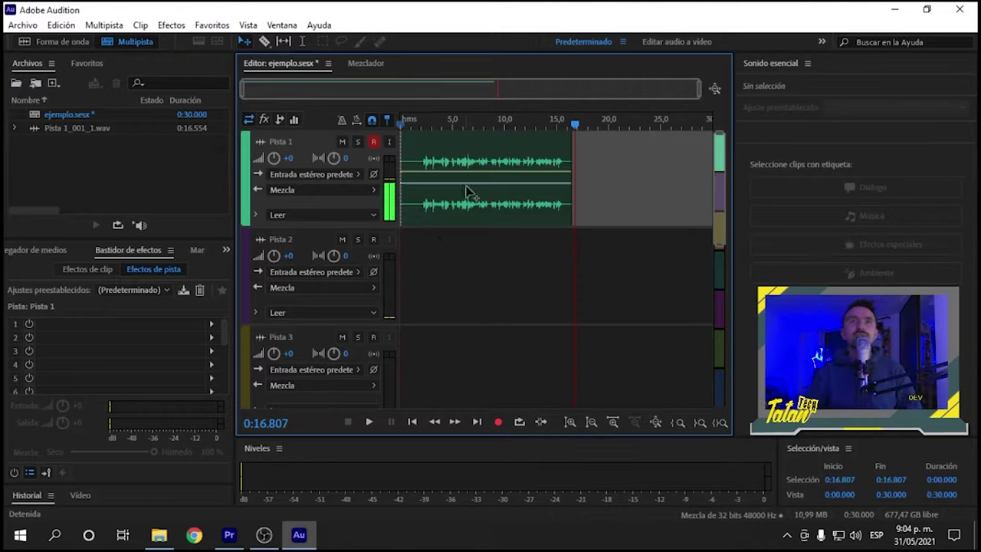
- Open the recorded Pista 1 clip in the waveform editor and play it back from 2 to about 8.5 seconds
{"action": "left_click", "coordinate": [468, 209]}
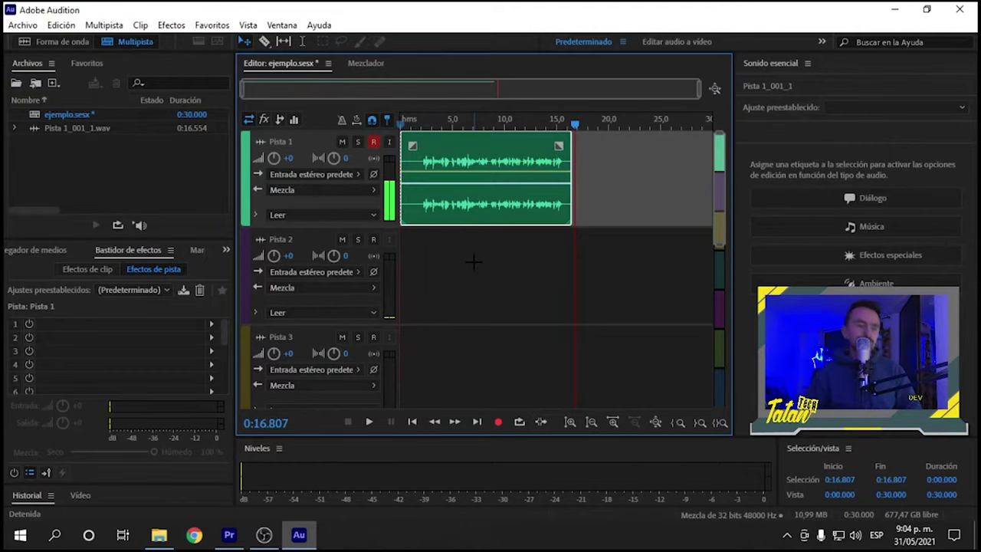
{"action": "double_click", "coordinate": [477, 208]}
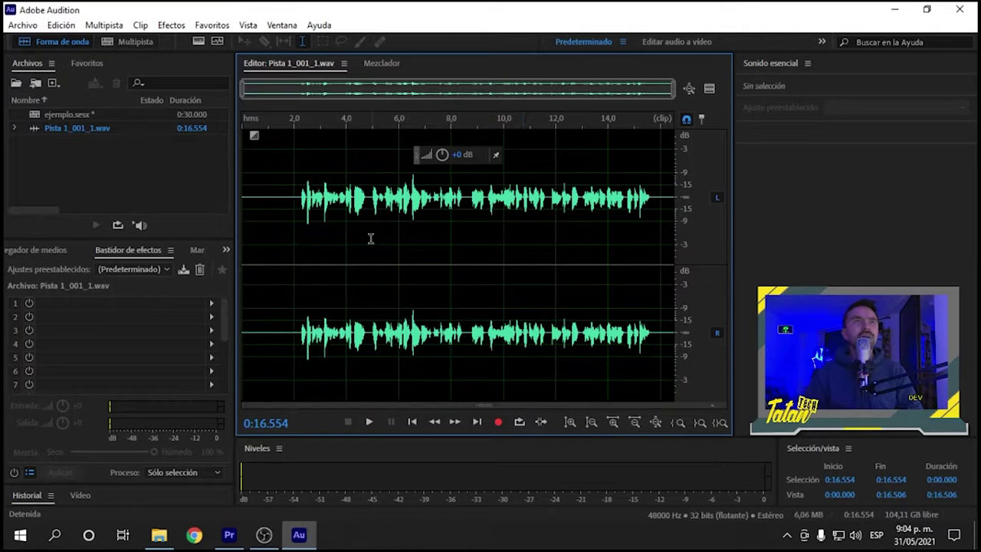
{"action": "left_click", "coordinate": [295, 212]}
{"action": "key", "text": "space"}
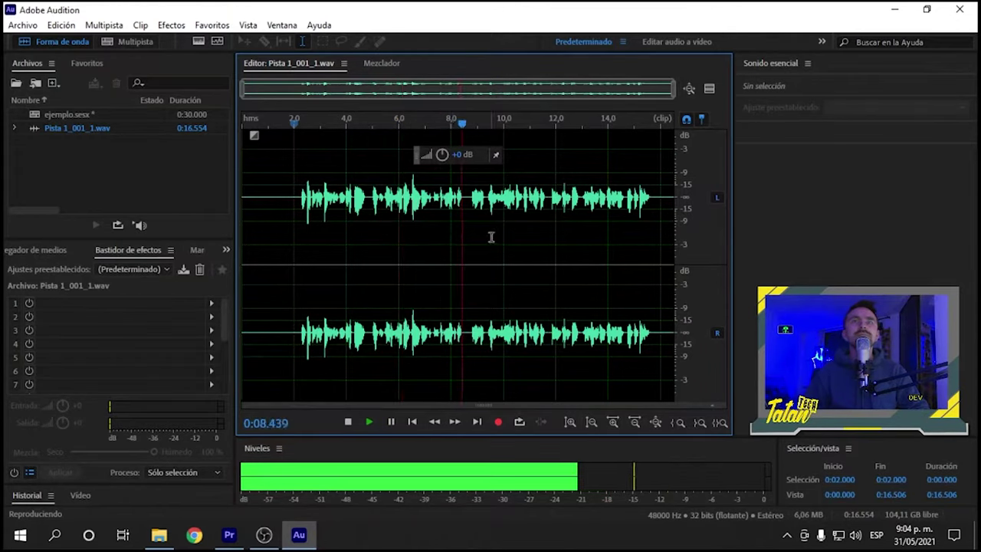
{"action": "key", "text": "space"}
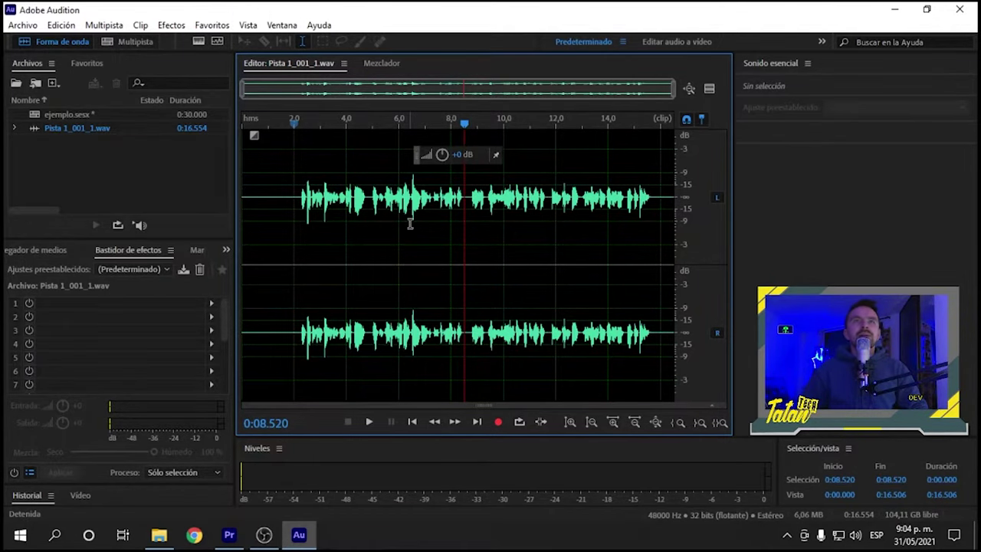
- Select the entire voice waveform and bring up the effects rack (Bastidor de efectos) for it
{"action": "double_click", "coordinate": [408, 222]}
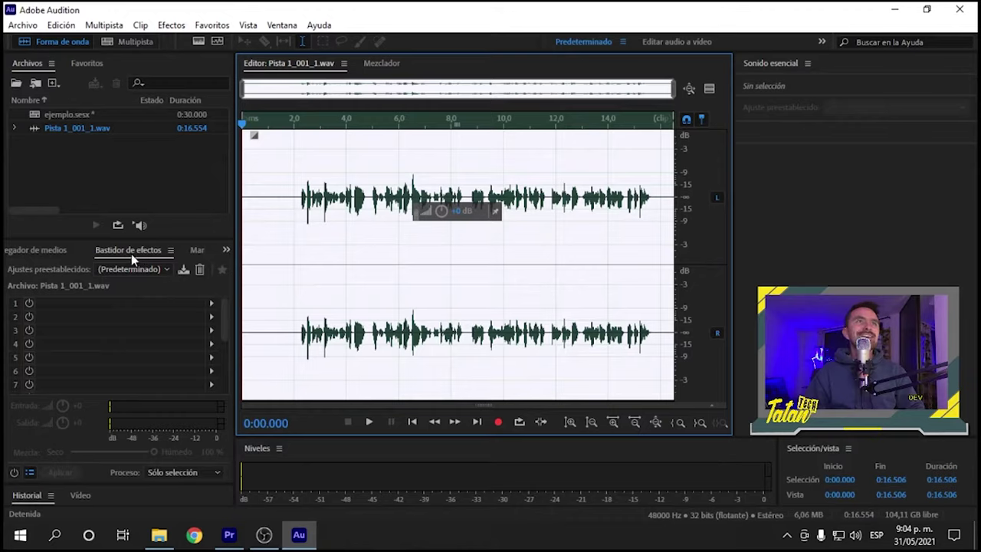
{"action": "left_click", "coordinate": [227, 252]}
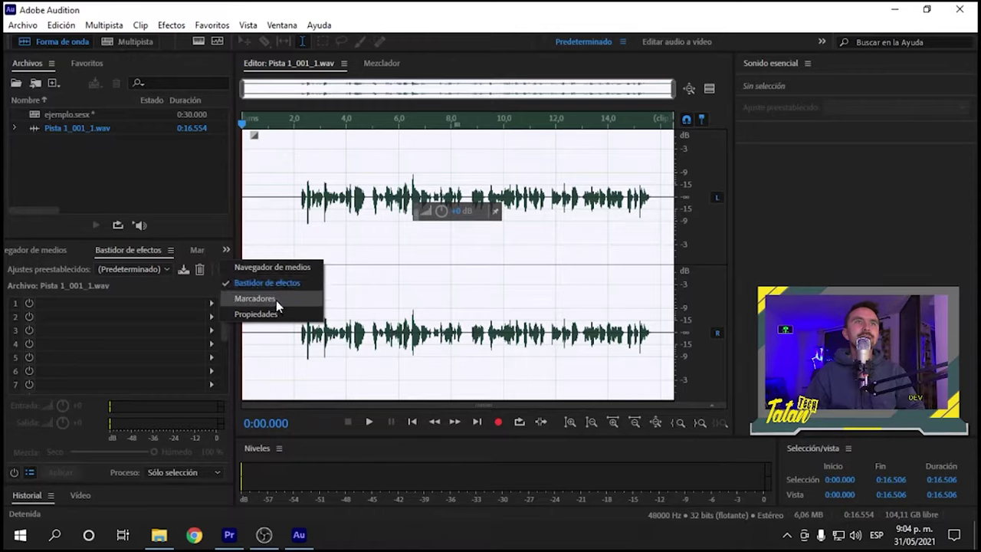
{"action": "left_click", "coordinate": [244, 285]}
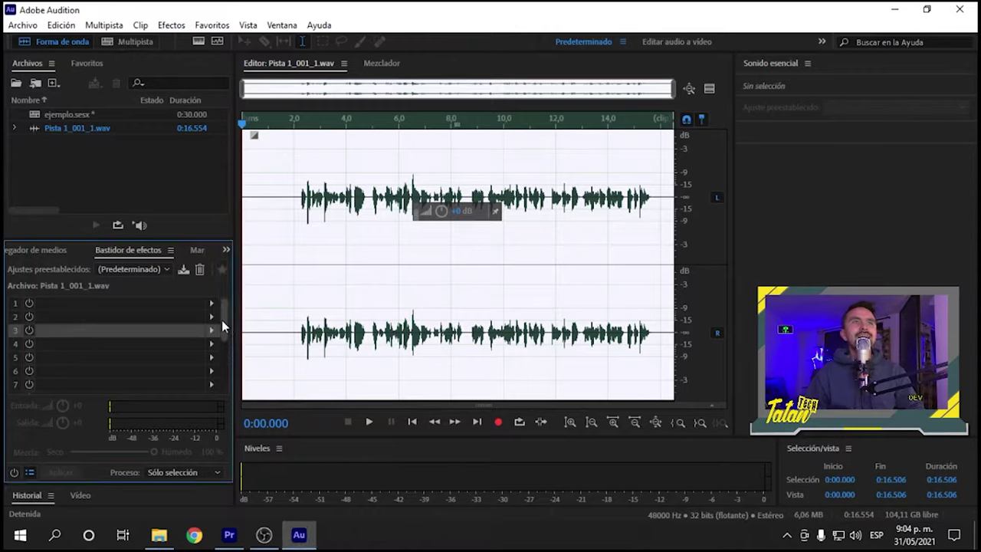
{"action": "mouse_move", "coordinate": [222, 320]}
{"action": "left_mouse_down"}
{"action": "mouse_move", "coordinate": [227, 384]}
{"action": "mouse_move", "coordinate": [228, 312]}
{"action": "left_mouse_up"}
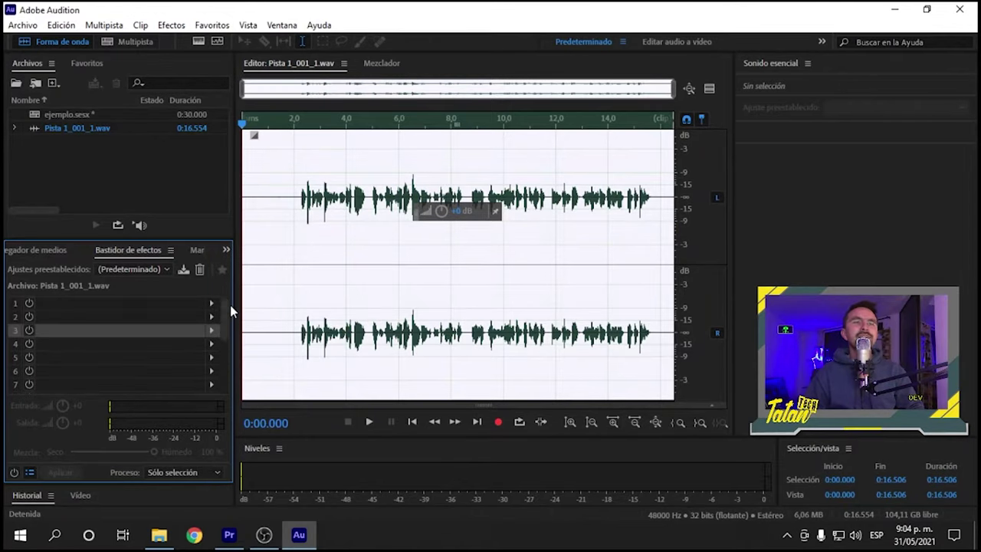
{"action": "left_click", "coordinate": [155, 309]}
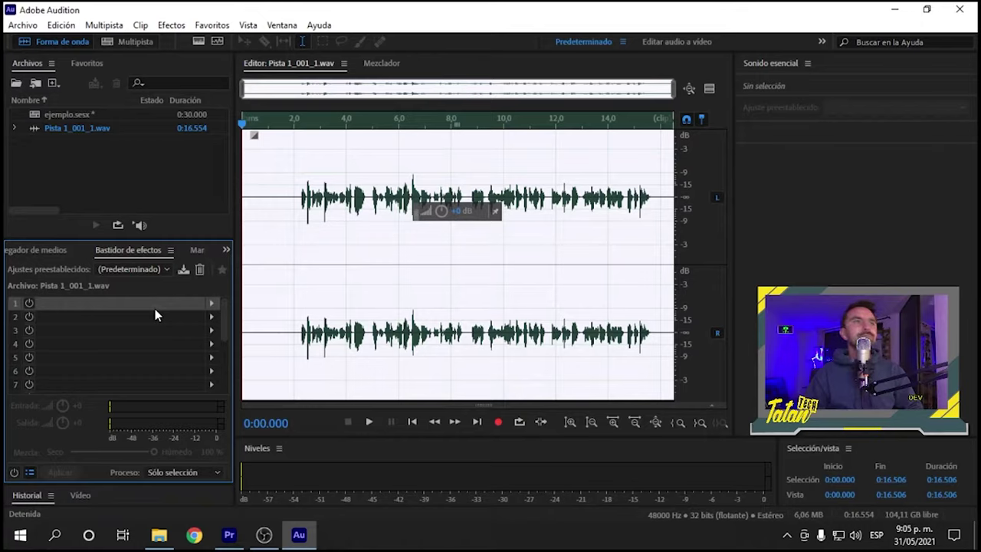
- Add the Amplificador vocal effect to rack slot 1 and set it to Tono alto
{"action": "left_click", "coordinate": [212, 305]}
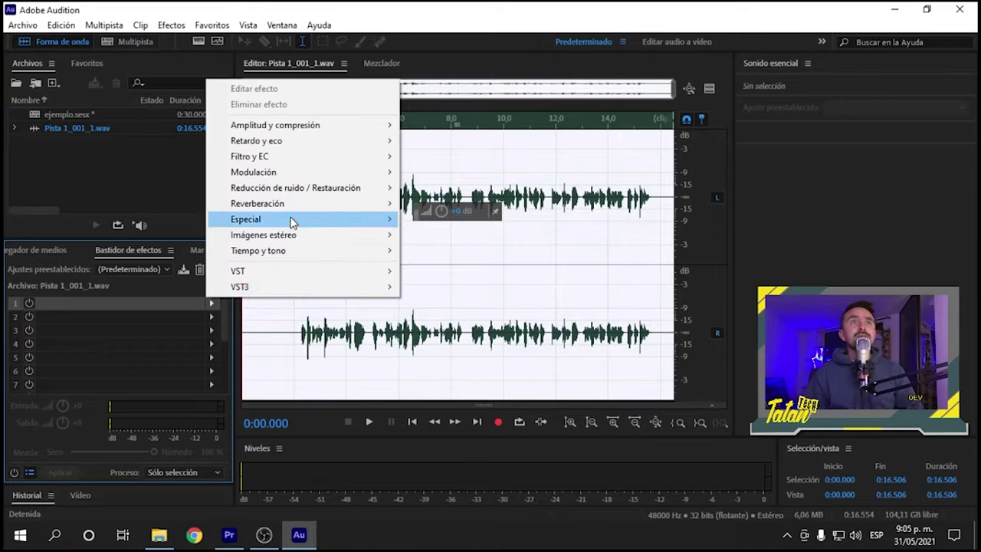
{"action": "mouse_move", "coordinate": [270, 223]}
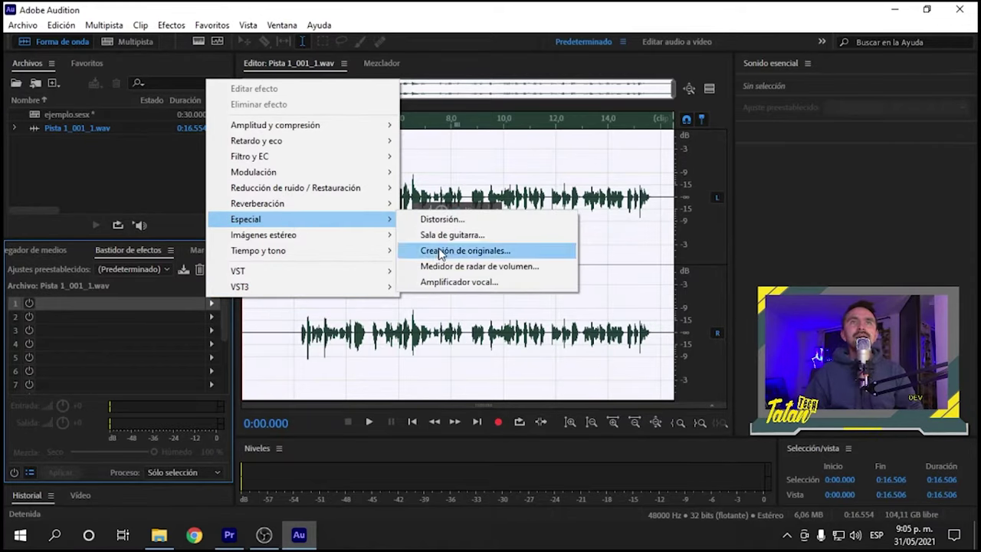
{"action": "left_click", "coordinate": [474, 284]}
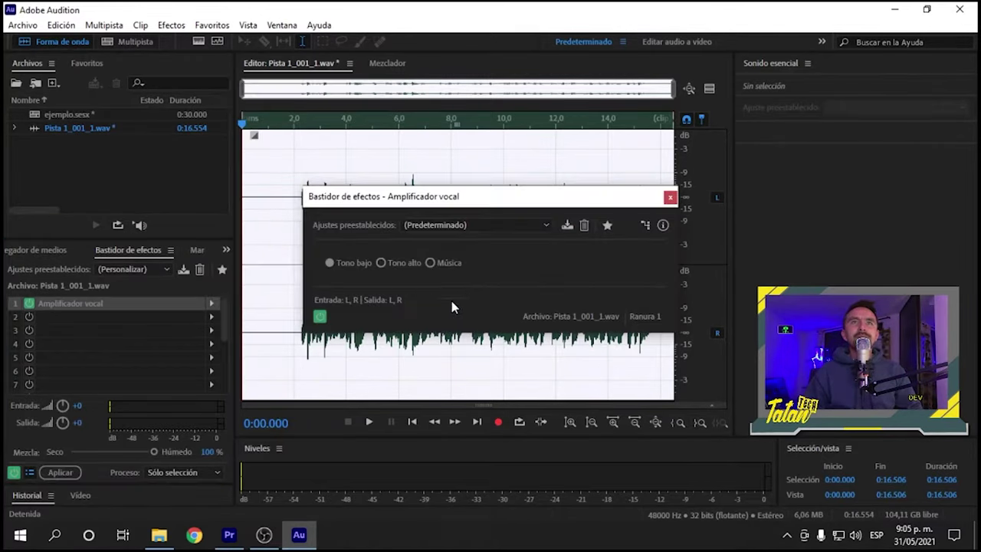
{"action": "left_click", "coordinate": [387, 265]}
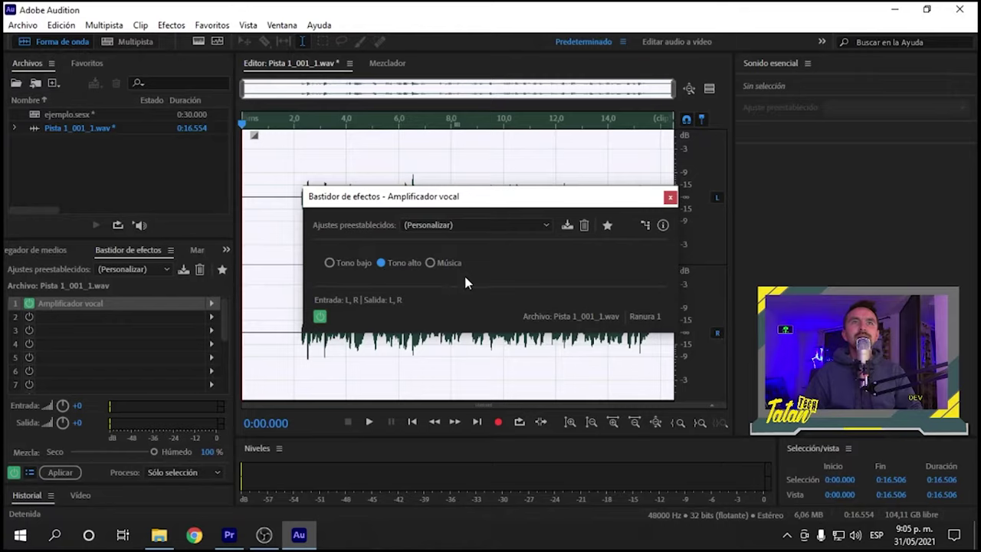
{"action": "left_click", "coordinate": [494, 225]}
{"action": "left_click", "coordinate": [581, 271]}
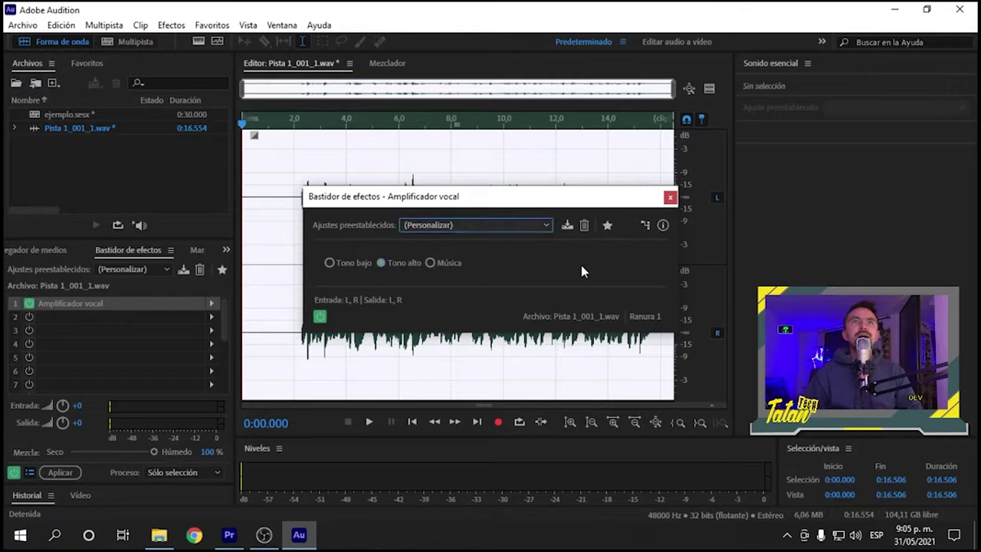
{"action": "left_click", "coordinate": [387, 265]}
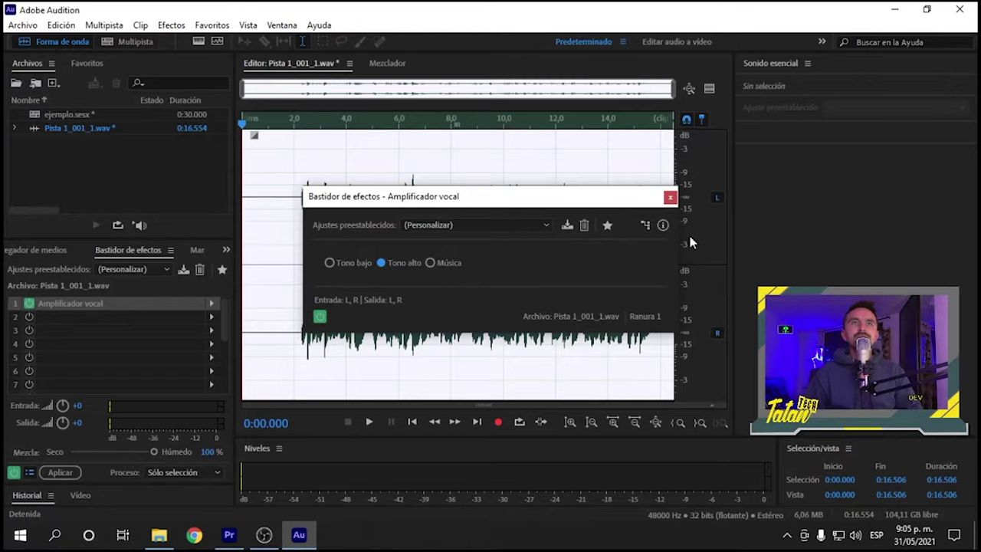
{"action": "left_click", "coordinate": [669, 198]}
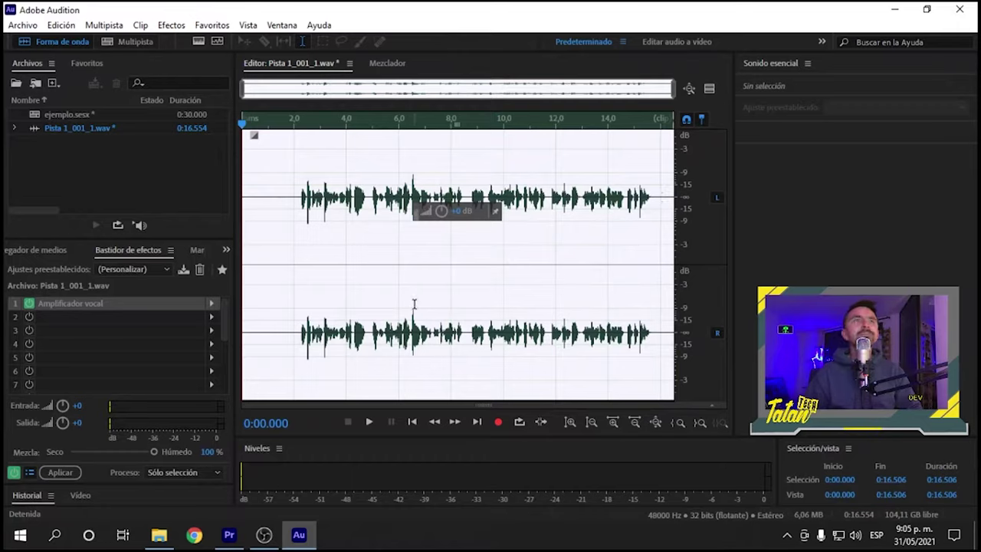
- Add an Ecualizador paramétrico to rack slot 2 and apply its Amplificador vocal preset
{"action": "left_click", "coordinate": [212, 319]}
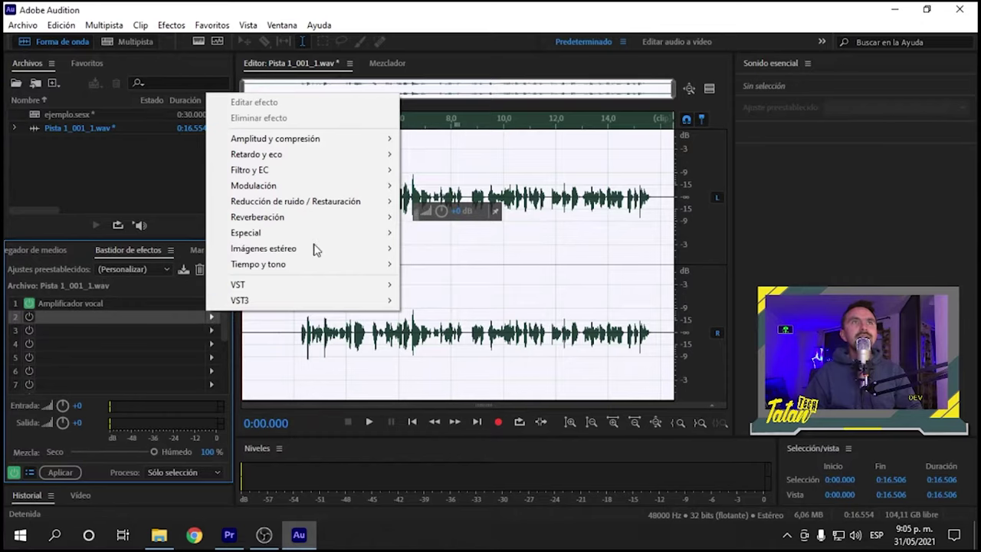
{"action": "mouse_move", "coordinate": [292, 173]}
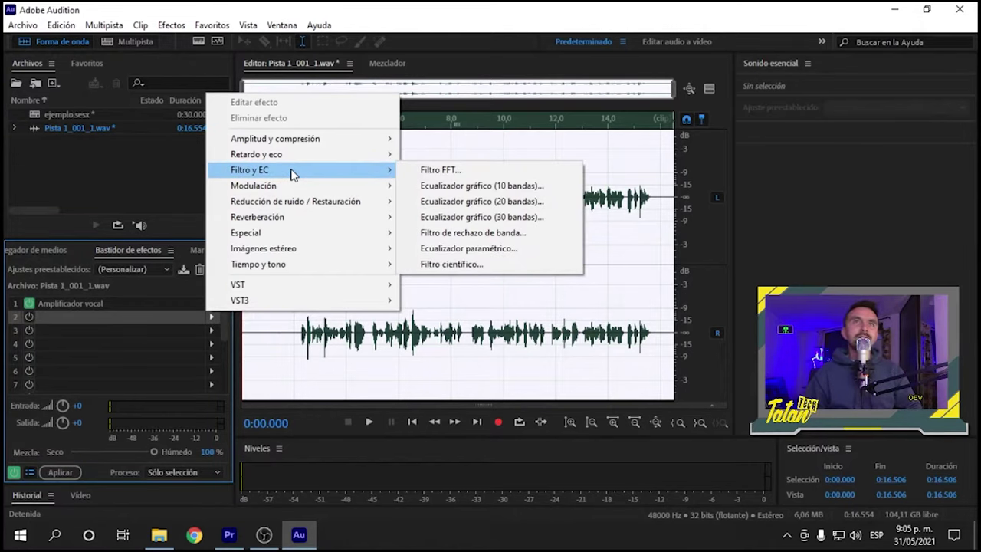
{"action": "left_click", "coordinate": [517, 258]}
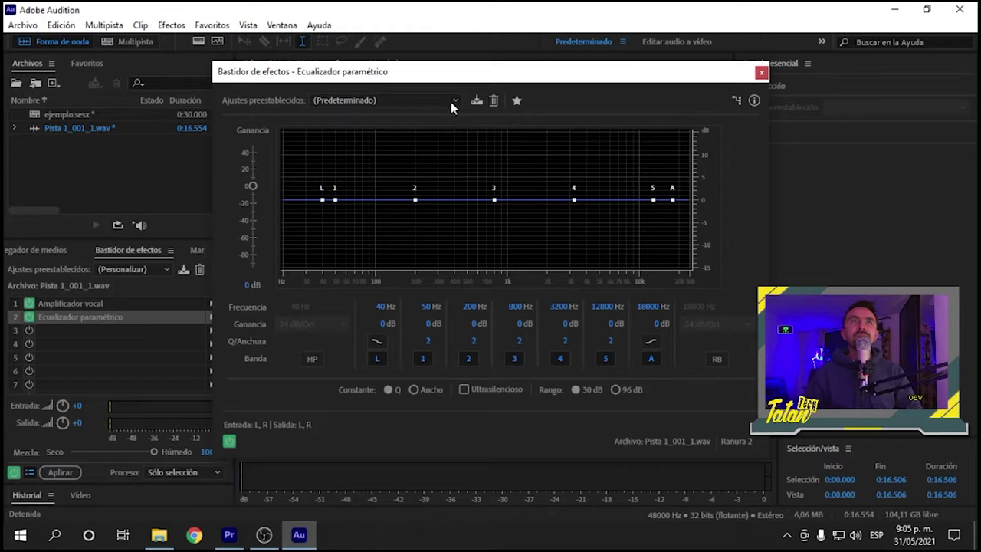
{"action": "left_click_drag", "start_coordinate": [431, 76], "coordinate": [457, 81]}
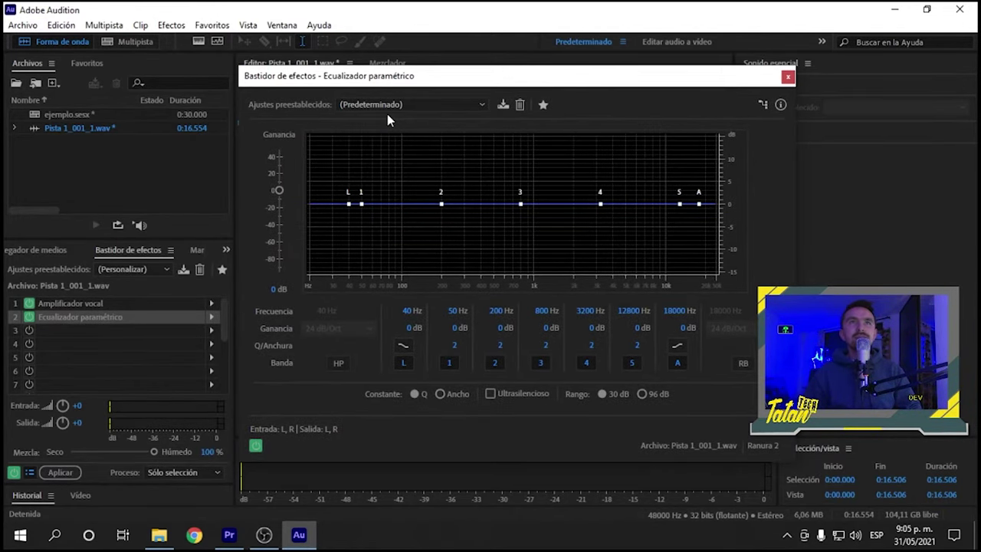
{"action": "left_click", "coordinate": [473, 108]}
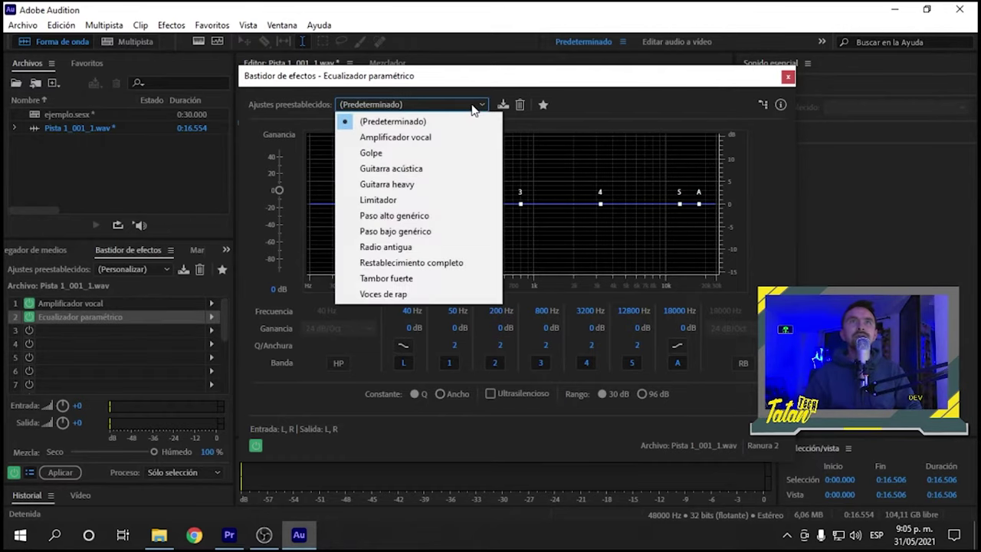
{"action": "left_click", "coordinate": [418, 141]}
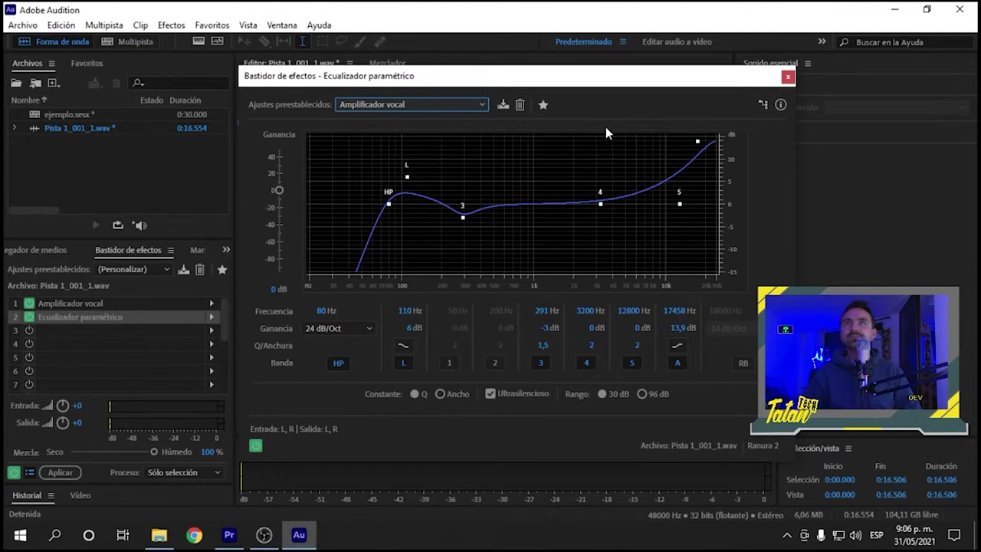
- Move the equalizer window clear of the waveform's start and play the voice from about 2 seconds to preview the effects
{"action": "left_click_drag", "start_coordinate": [301, 80], "coordinate": [448, 161]}
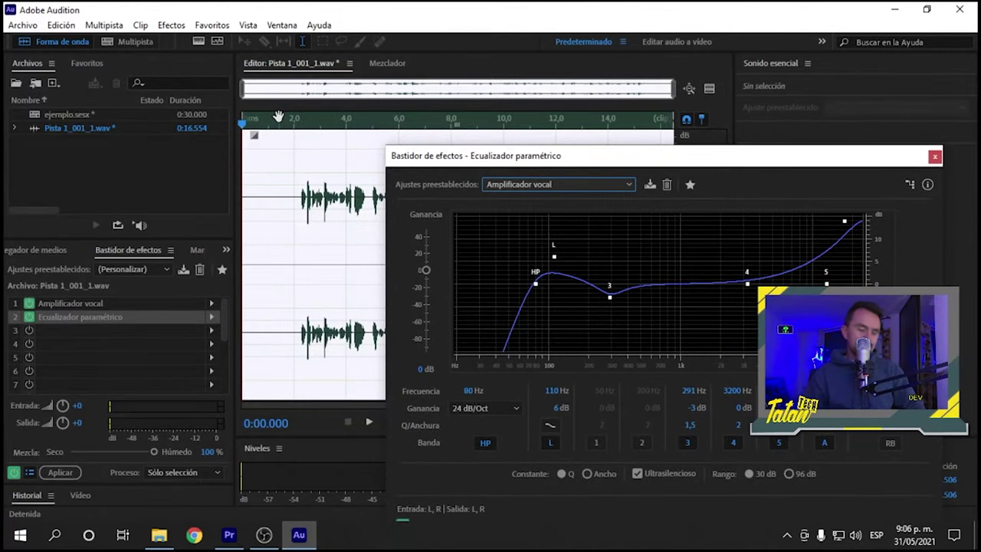
{"action": "left_click_drag", "start_coordinate": [489, 167], "coordinate": [469, 79]}
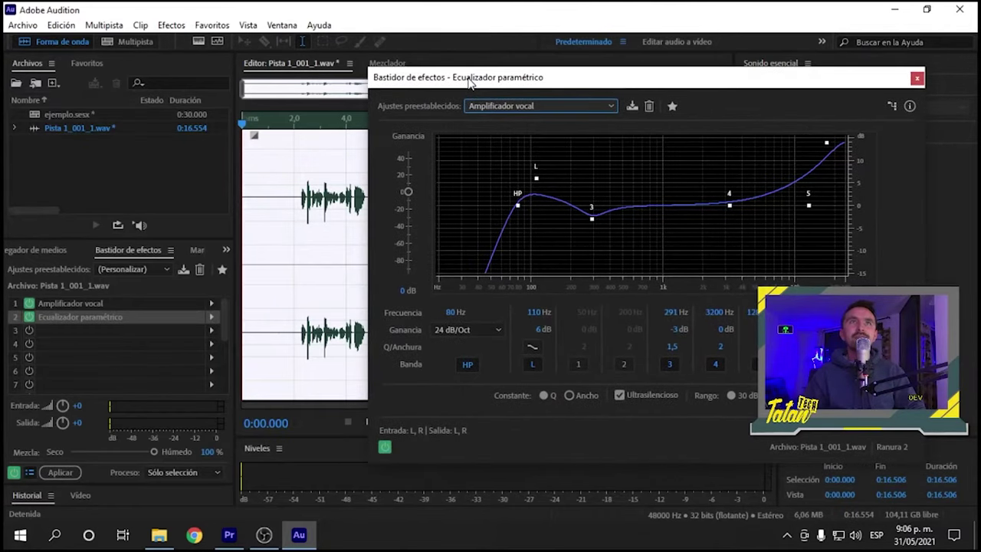
{"action": "key", "text": "space"}
{"action": "left_click_drag", "start_coordinate": [295, 123], "coordinate": [299, 123]}
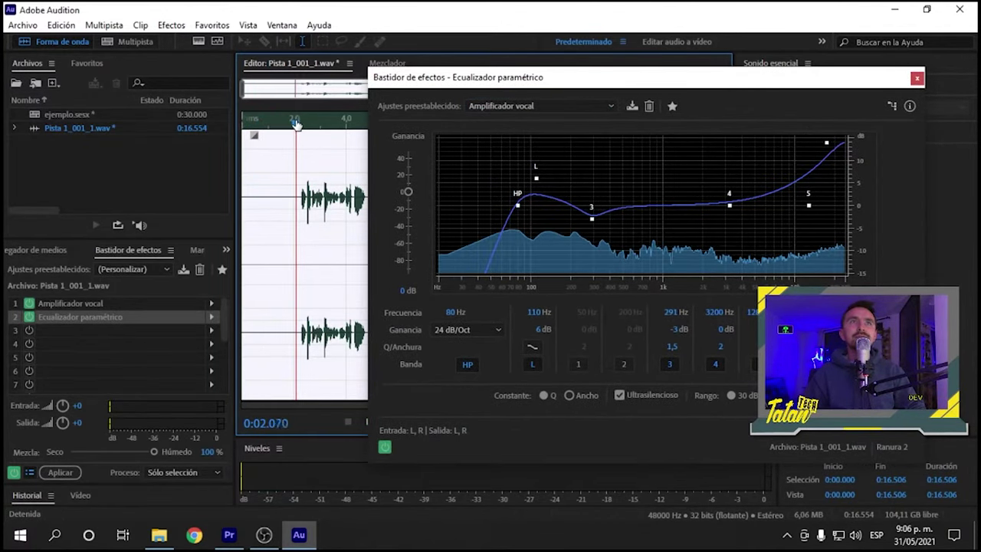
{"action": "key", "text": "space"}
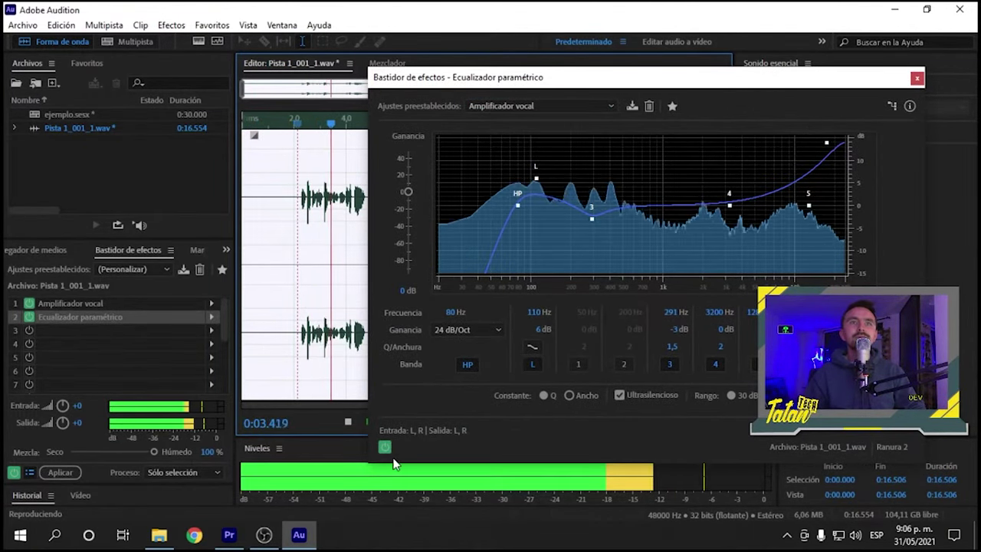
- Lower the equalizer's high-shelf band (A) to about 8 dB, preview the voice with the softened treble and close the equalizer
{"action": "key", "text": "space"}
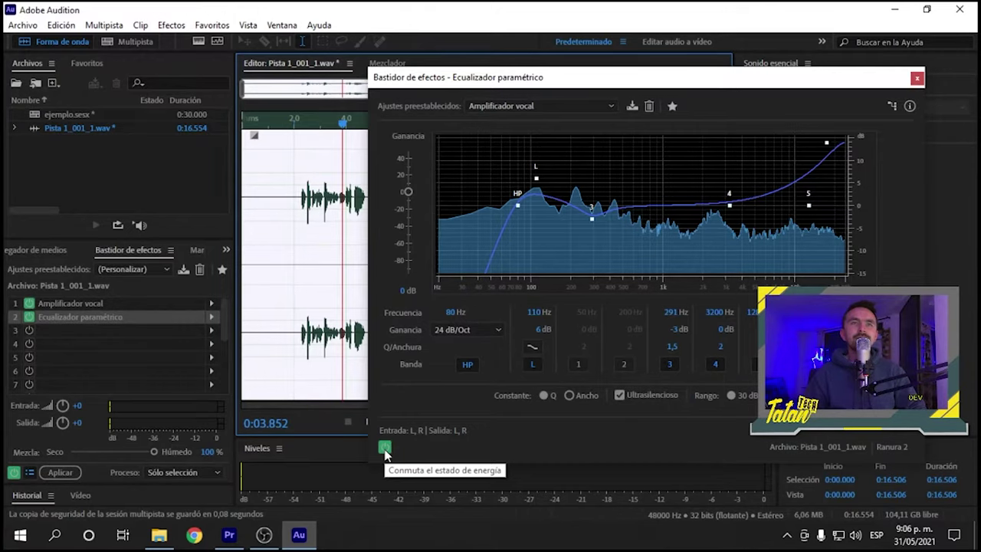
{"action": "key", "text": "space"}
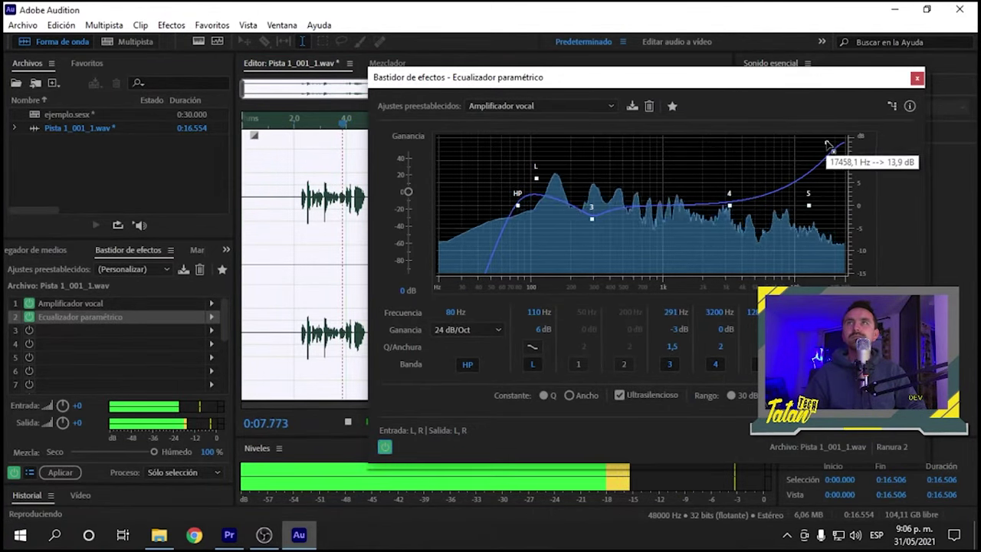
{"action": "key", "text": "space"}
{"action": "left_click_drag", "start_coordinate": [827, 142], "coordinate": [829, 168]}
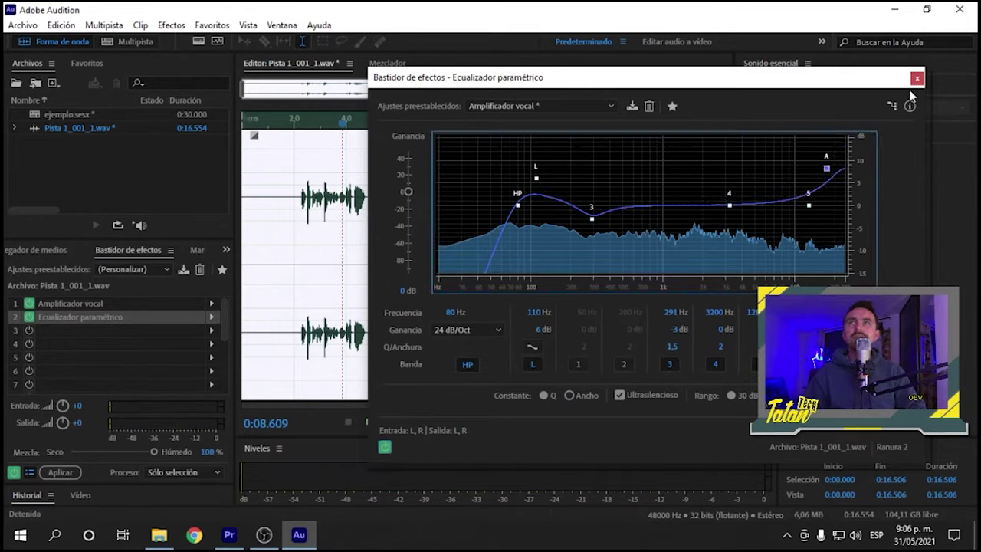
{"action": "key", "text": "space"}
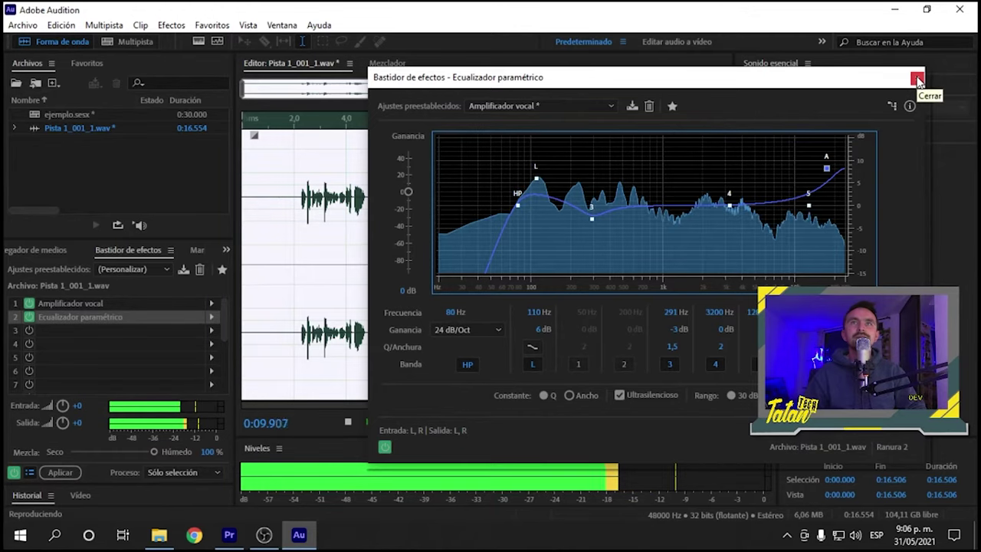
{"action": "key", "text": "space"}
{"action": "left_click", "coordinate": [916, 79]}
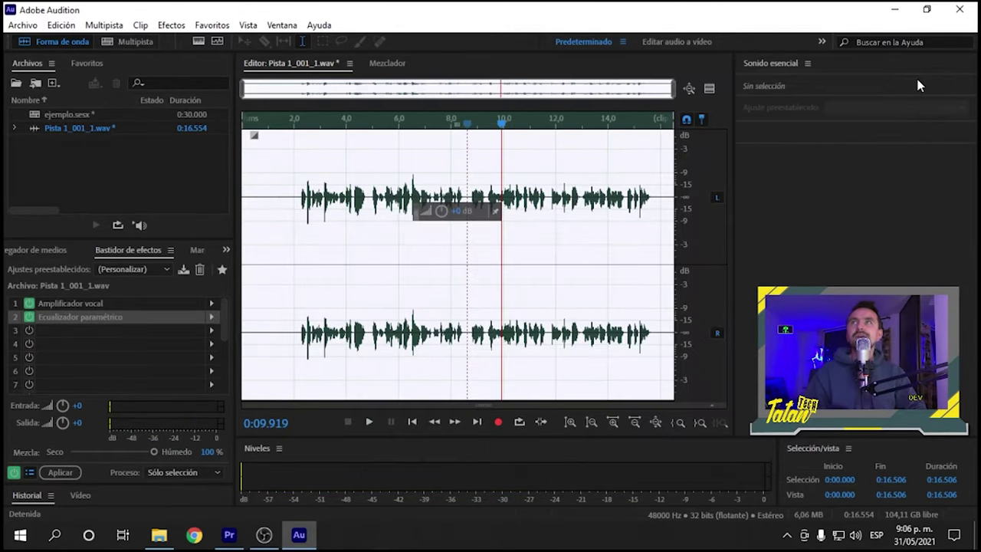
- Add a Compresor multibanda to rack slot 3 and apply its Difusión preset
{"action": "left_click", "coordinate": [210, 333]}
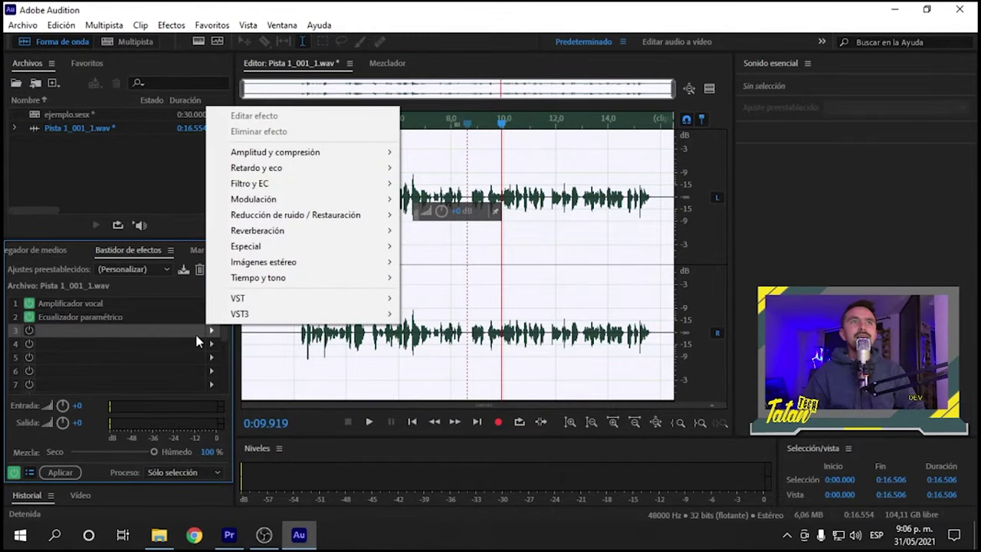
{"action": "mouse_move", "coordinate": [315, 153]}
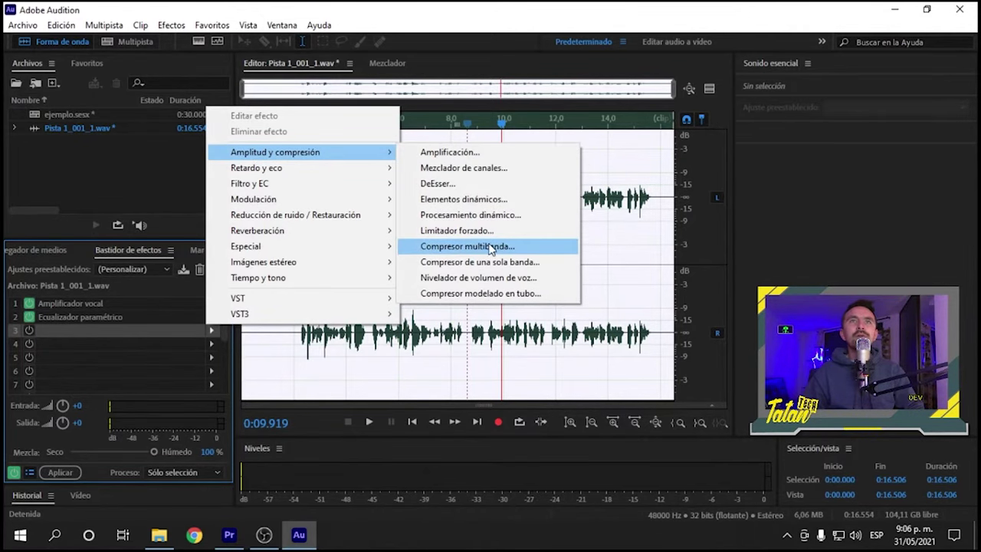
{"action": "left_click", "coordinate": [539, 255]}
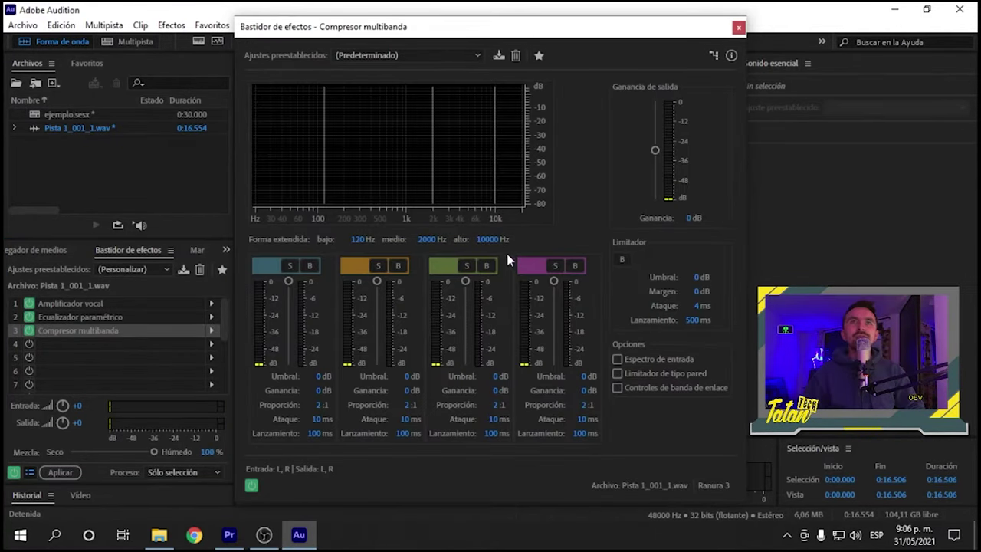
{"action": "left_click_drag", "start_coordinate": [376, 29], "coordinate": [464, 36]}
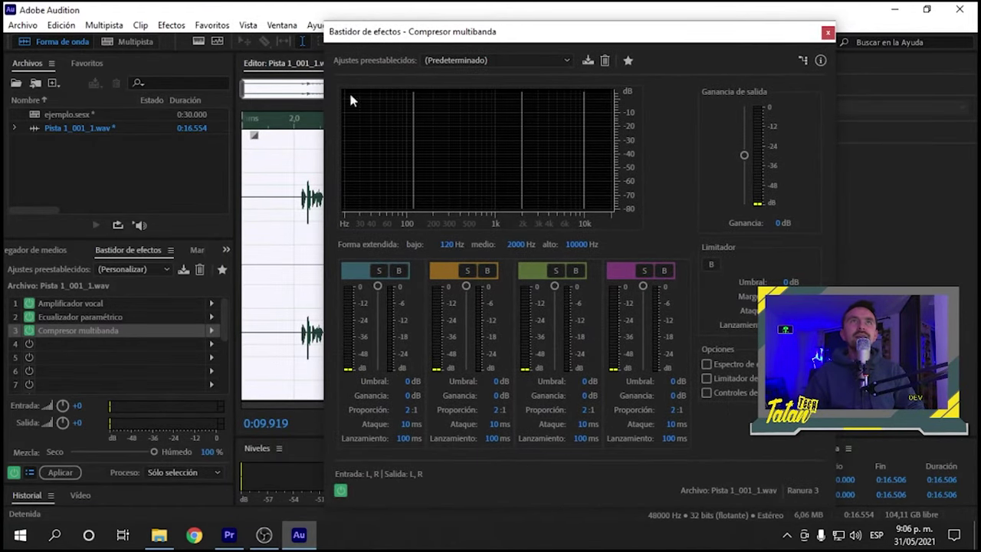
{"action": "left_click", "coordinate": [500, 61]}
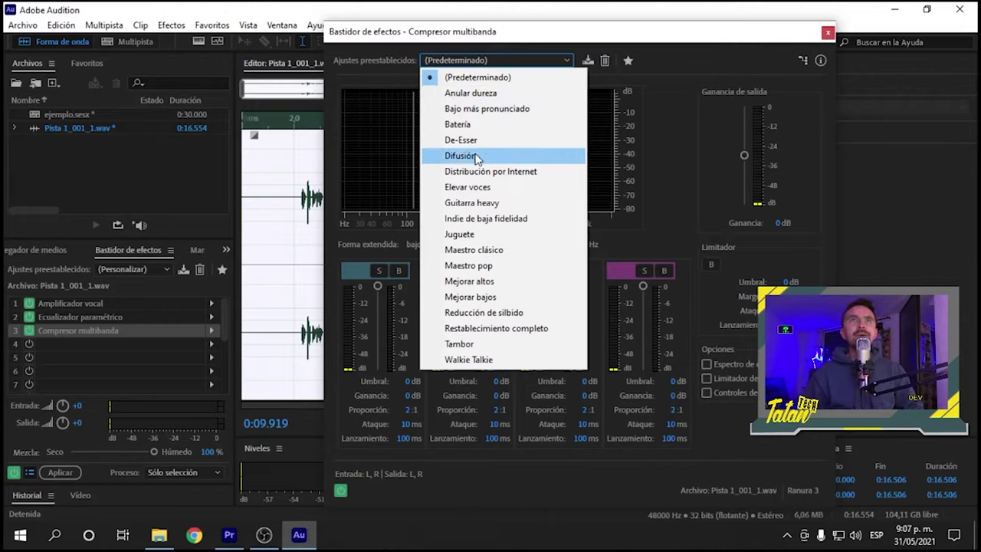
{"action": "left_click", "coordinate": [462, 158]}
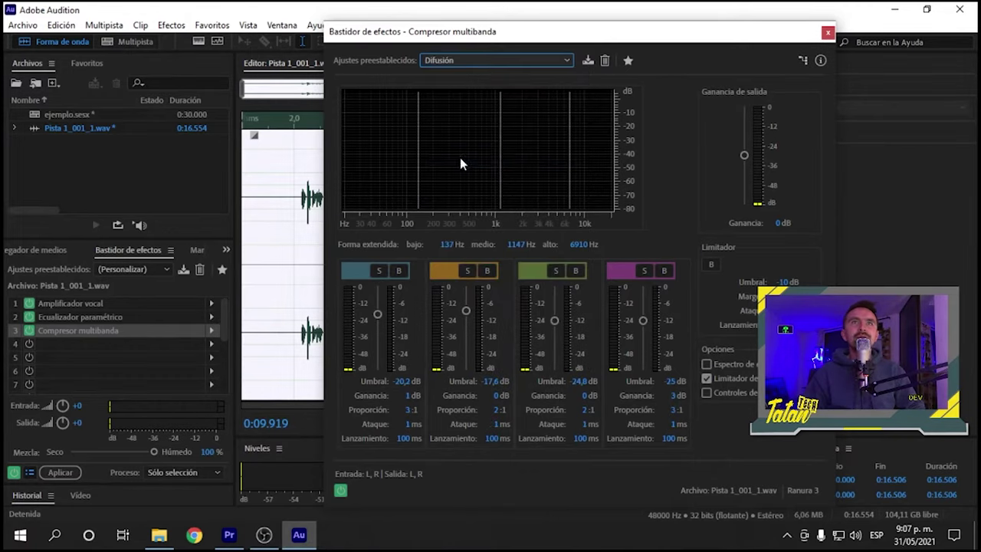
- Play the voice from about 2 seconds to compare it with the multiband compressor on and off, then close the effect with it enabled
{"action": "left_click", "coordinate": [298, 129]}
{"action": "key", "text": "space"}
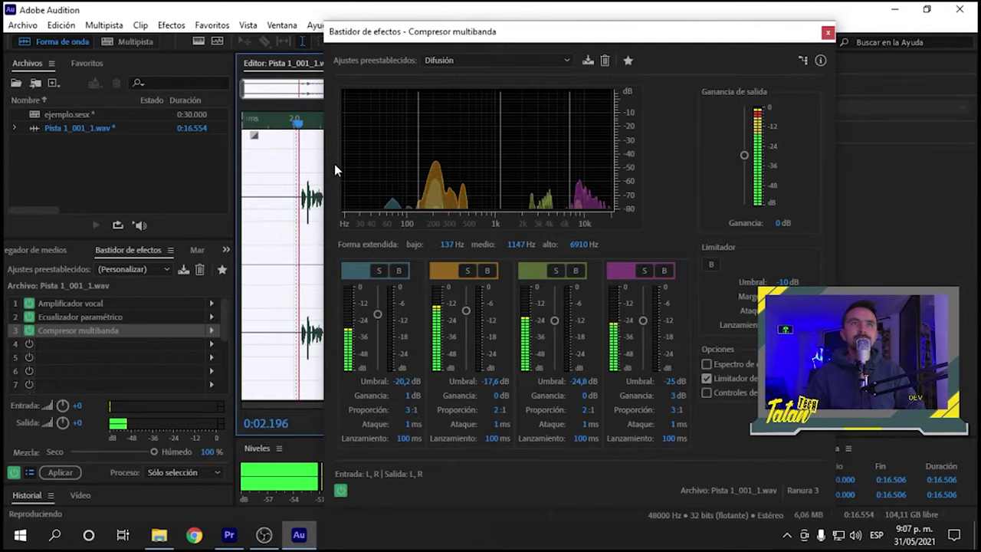
{"action": "left_click", "coordinate": [342, 491]}
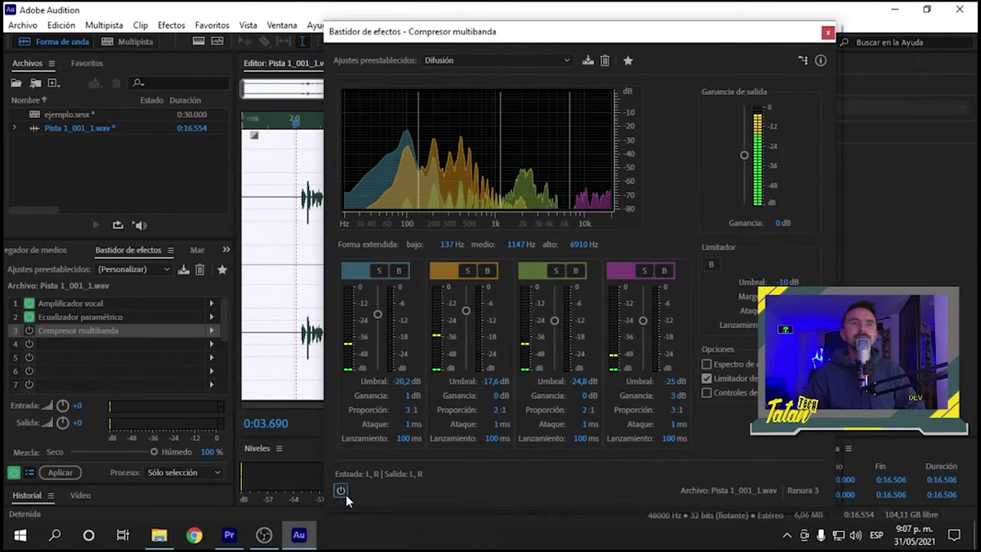
{"action": "key", "text": "space"}
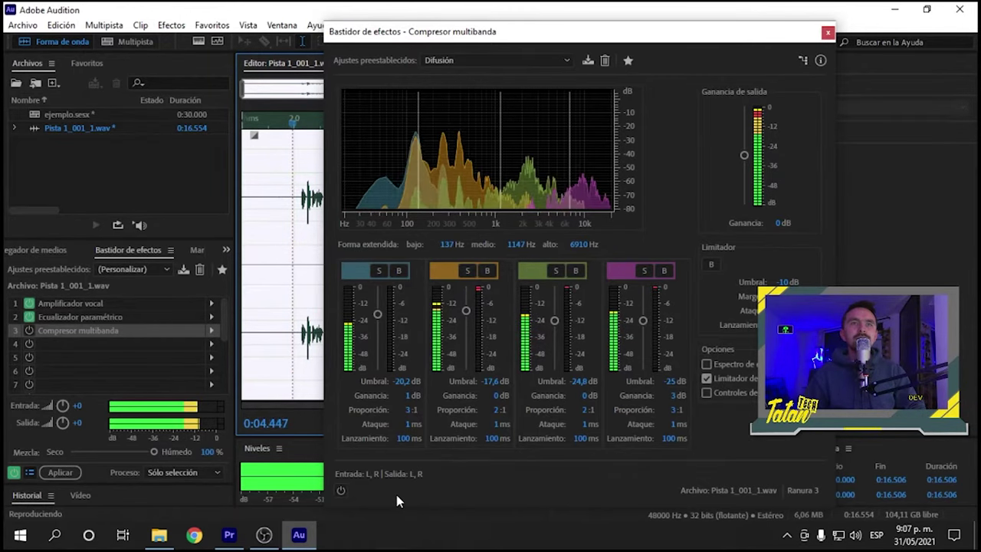
{"action": "key", "text": "space"}
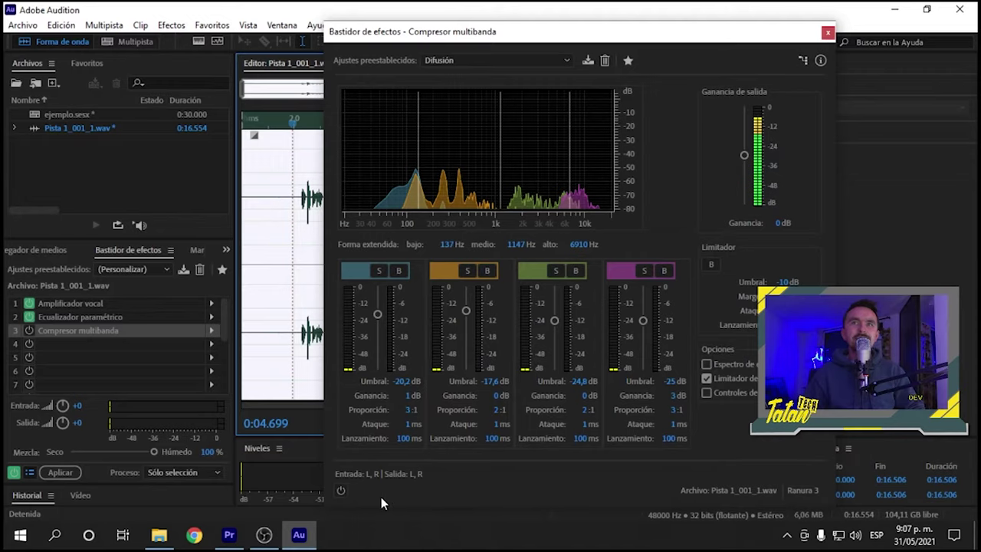
{"action": "key", "text": "space"}
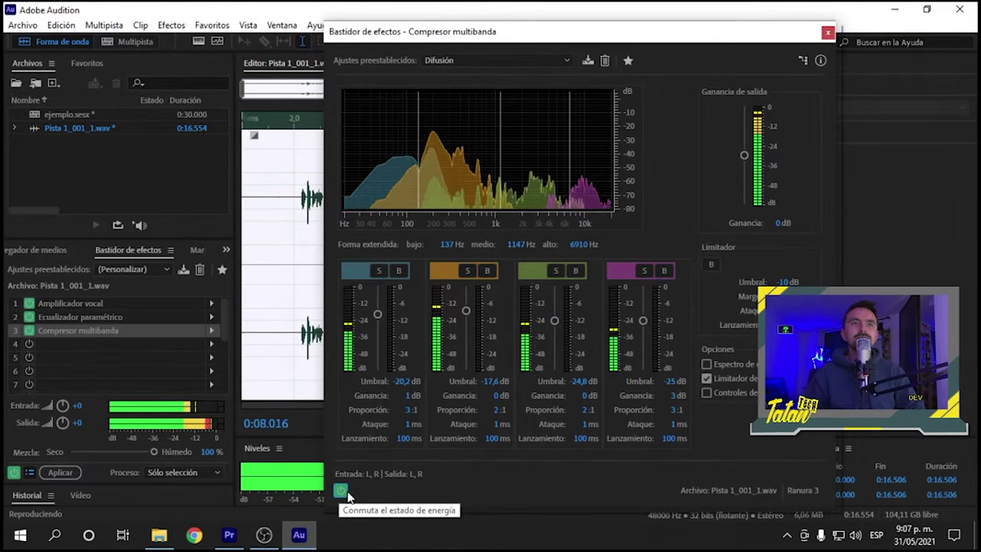
{"action": "left_click", "coordinate": [342, 491]}
{"action": "key", "text": "space"}
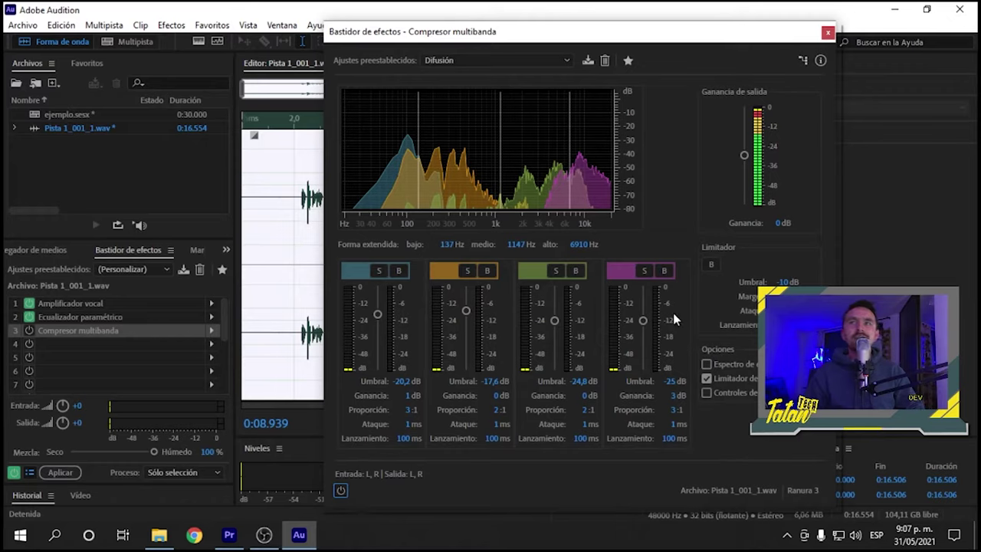
{"action": "left_click", "coordinate": [340, 491]}
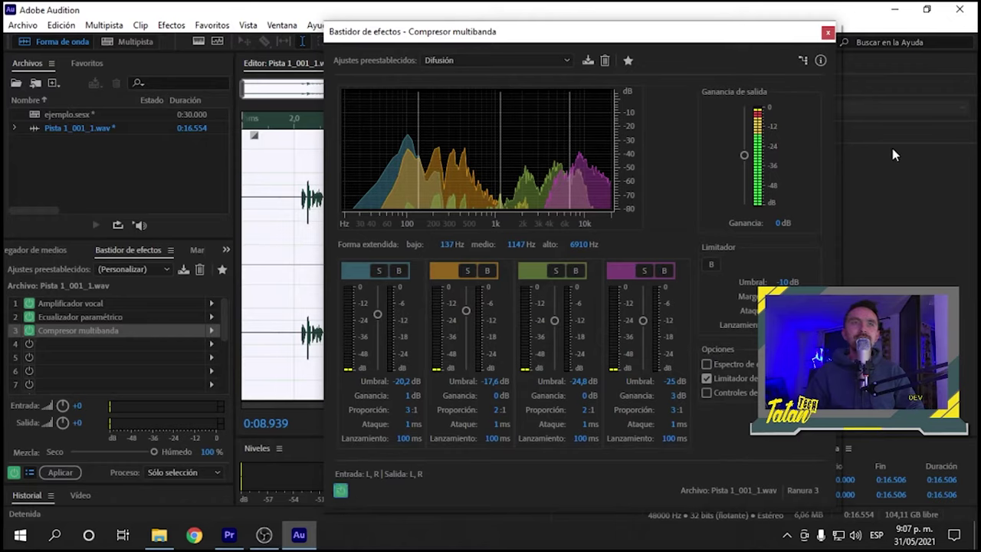
{"action": "left_click", "coordinate": [828, 33]}
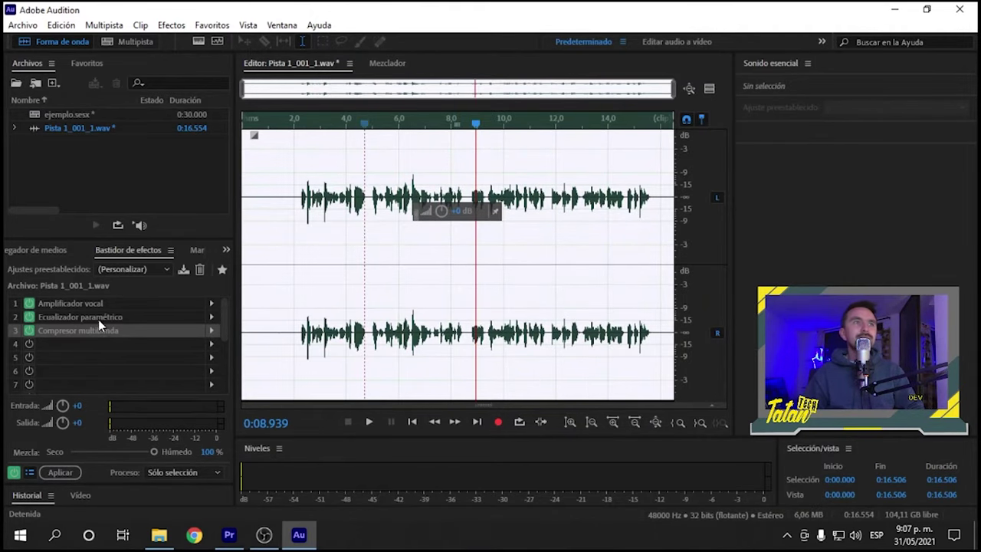
- Add the Creación de originales (Mastering) effect to rack slot 4 and apply its Claridad sutil preset
{"action": "left_click", "coordinate": [107, 345]}
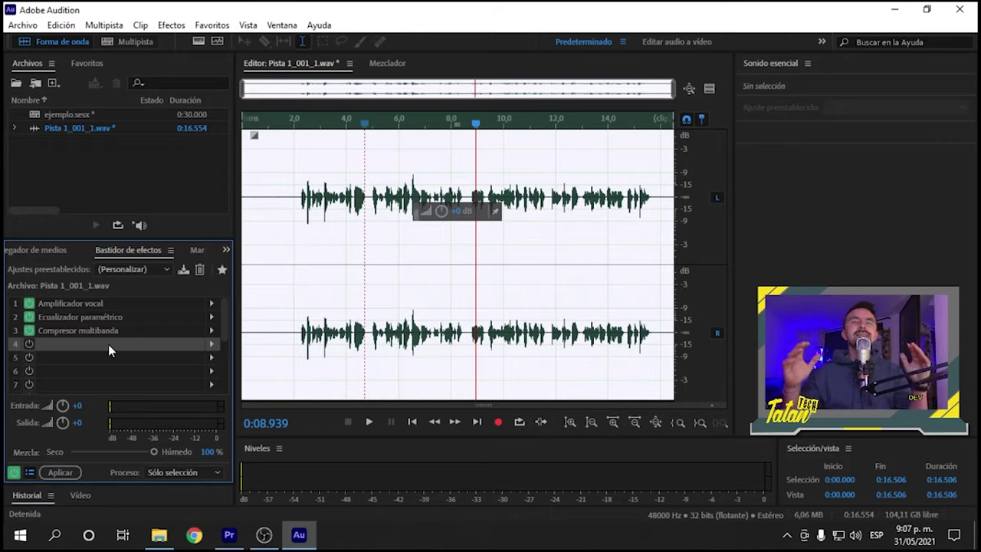
{"action": "left_click", "coordinate": [209, 344]}
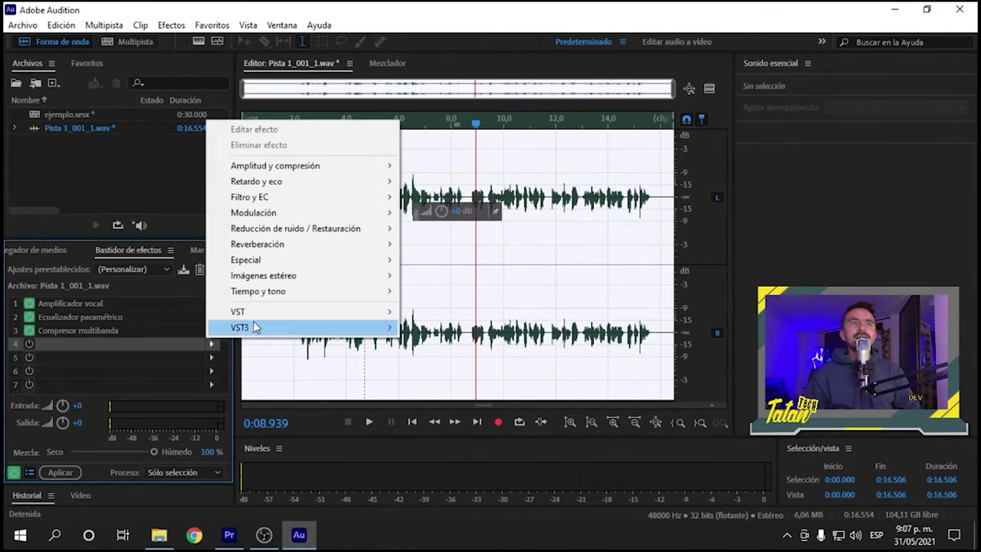
{"action": "mouse_move", "coordinate": [269, 263]}
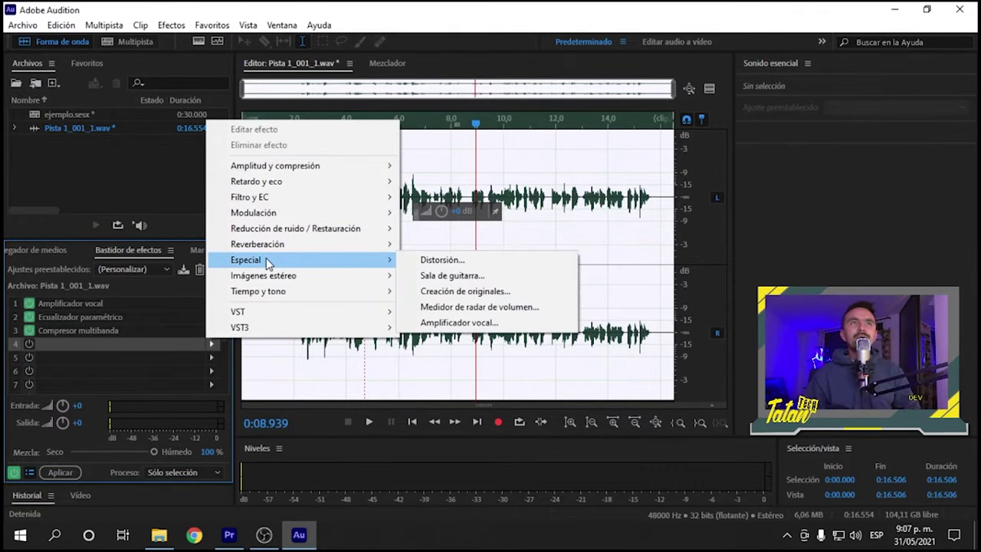
{"action": "left_click", "coordinate": [486, 295]}
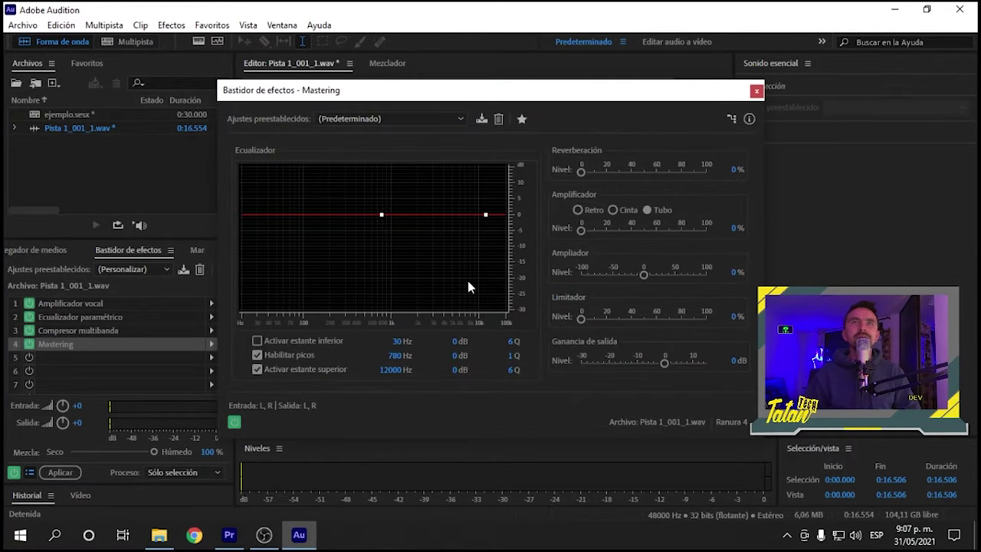
{"action": "left_click", "coordinate": [391, 119]}
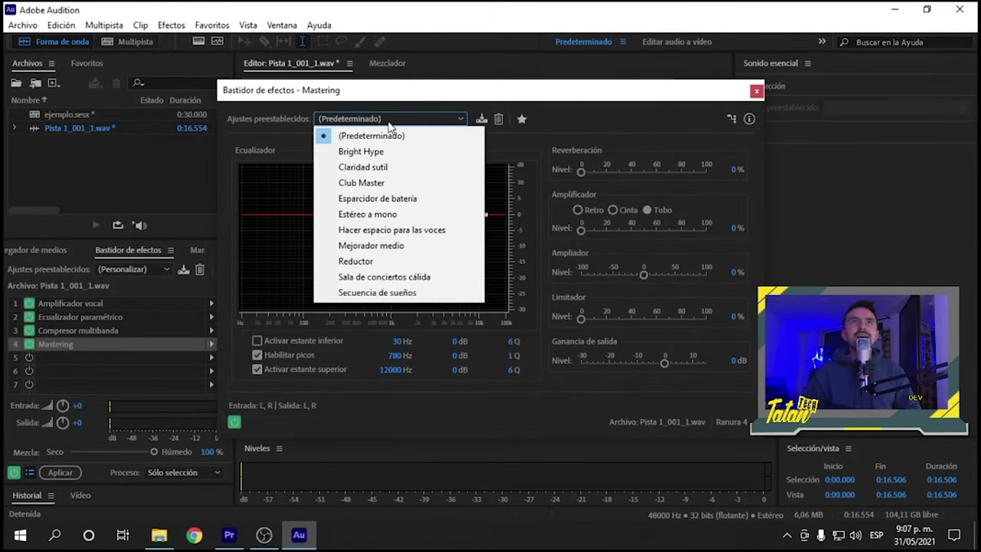
{"action": "left_click", "coordinate": [228, 117]}
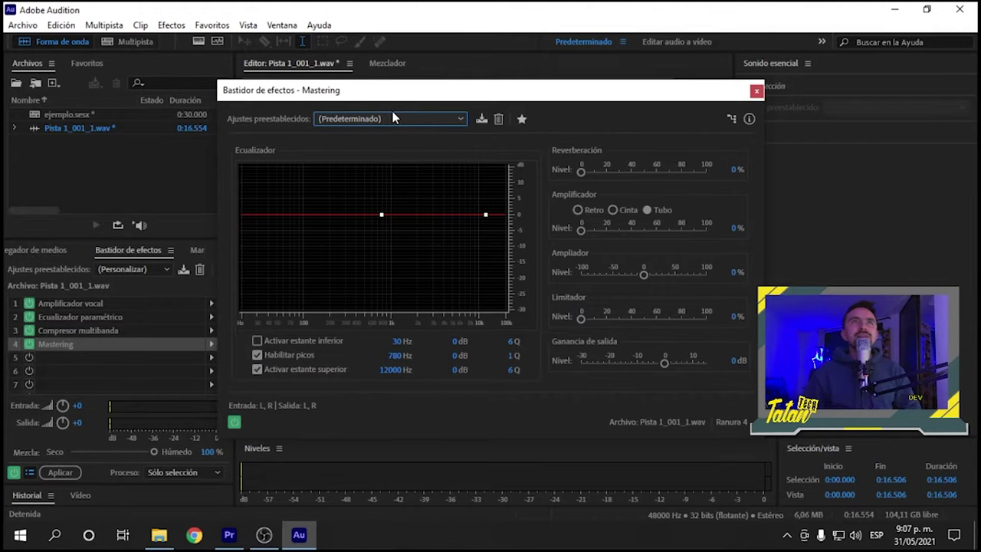
{"action": "left_click", "coordinate": [393, 113]}
{"action": "left_click", "coordinate": [398, 168]}
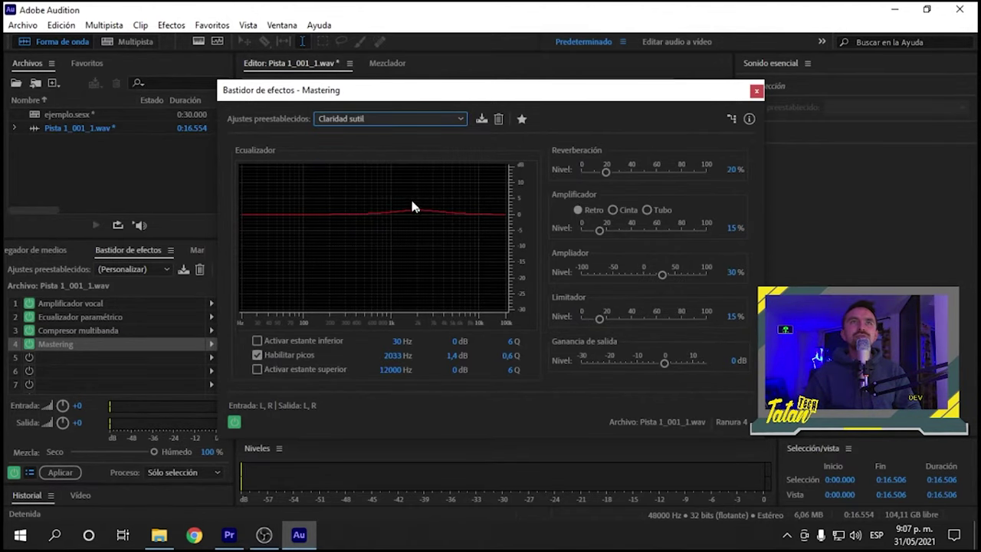
- Preview the voice from about 2 seconds while lowering the Mastering reverb level to 5 %, and close the effect window
{"action": "left_click_drag", "start_coordinate": [289, 95], "coordinate": [412, 84]}
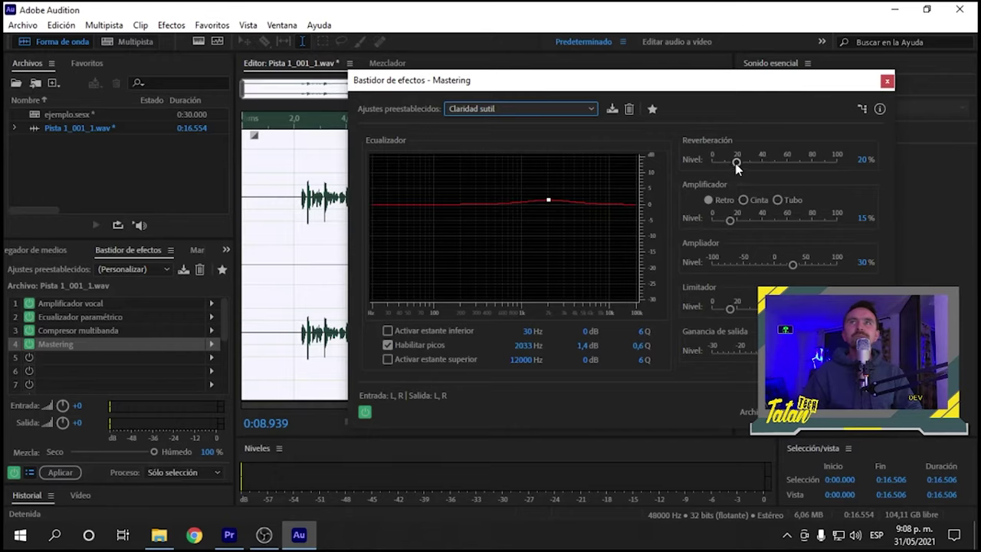
{"action": "left_click", "coordinate": [295, 121]}
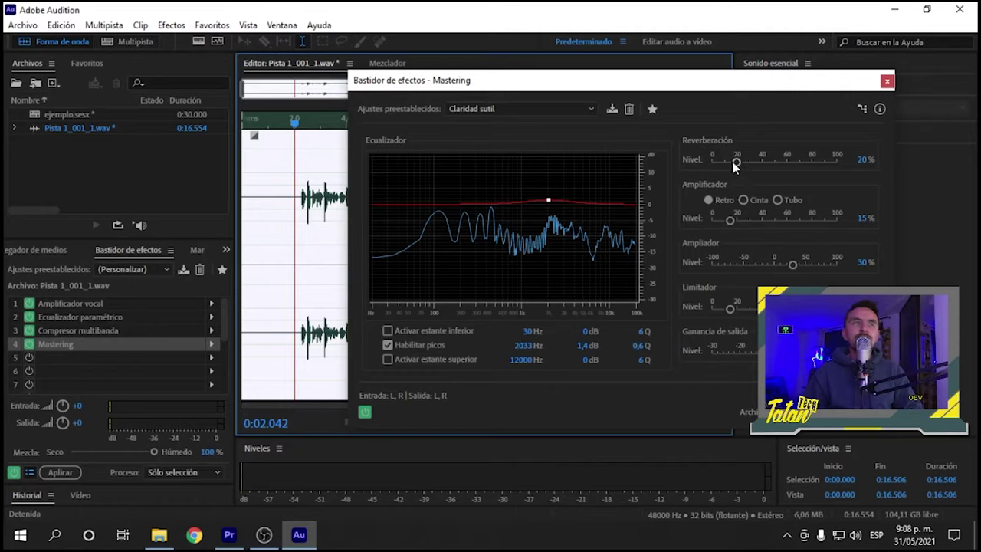
{"action": "key", "text": "space"}
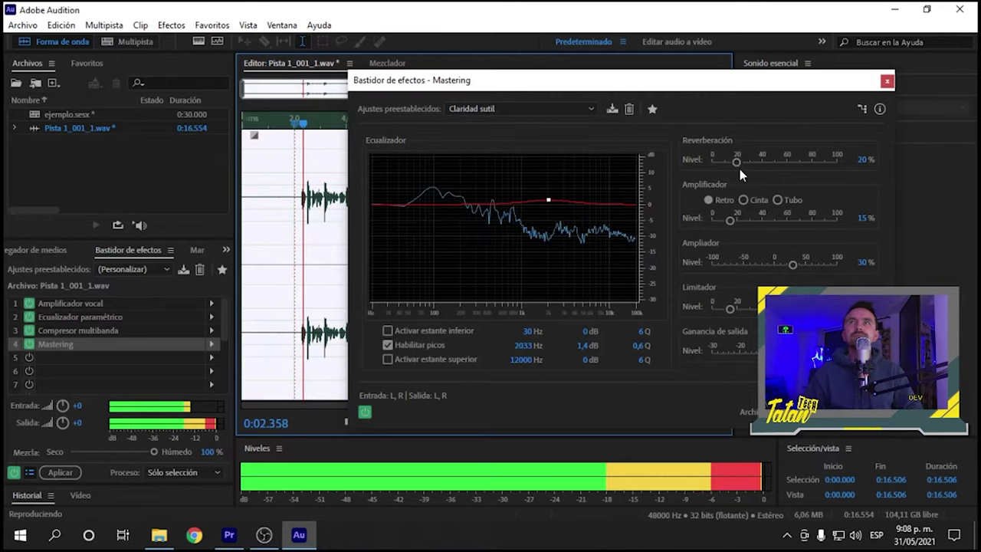
{"action": "left_click_drag", "start_coordinate": [738, 167], "coordinate": [718, 169]}
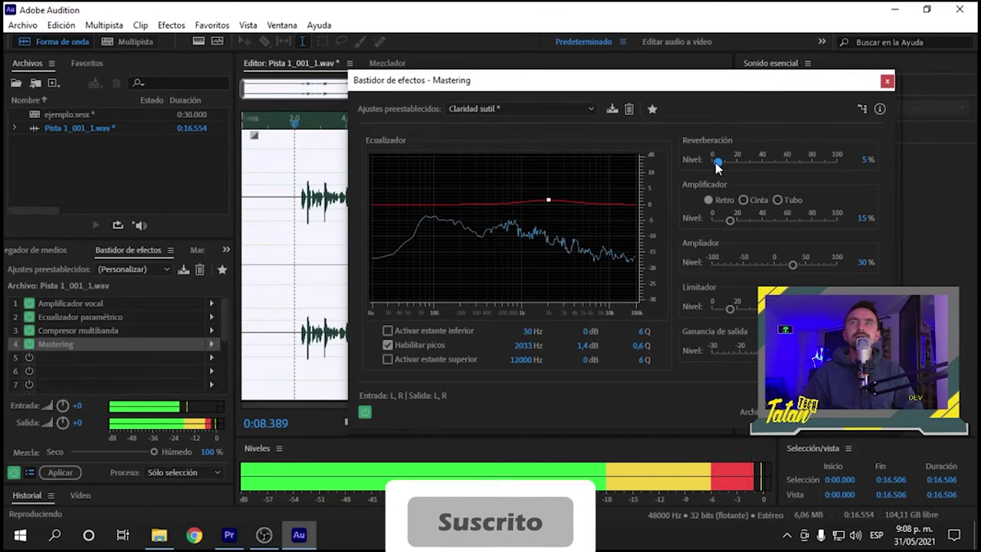
{"action": "left_click", "coordinate": [887, 83]}
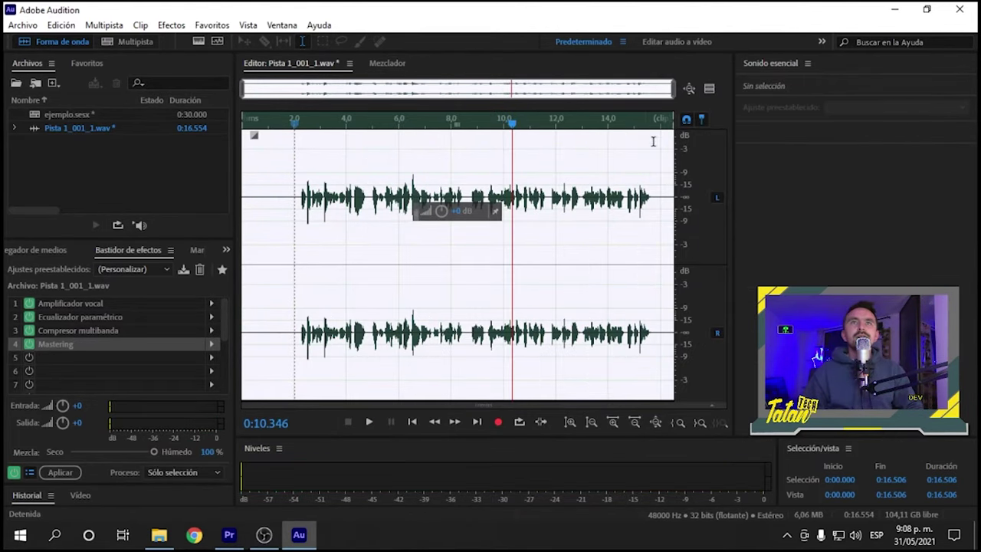